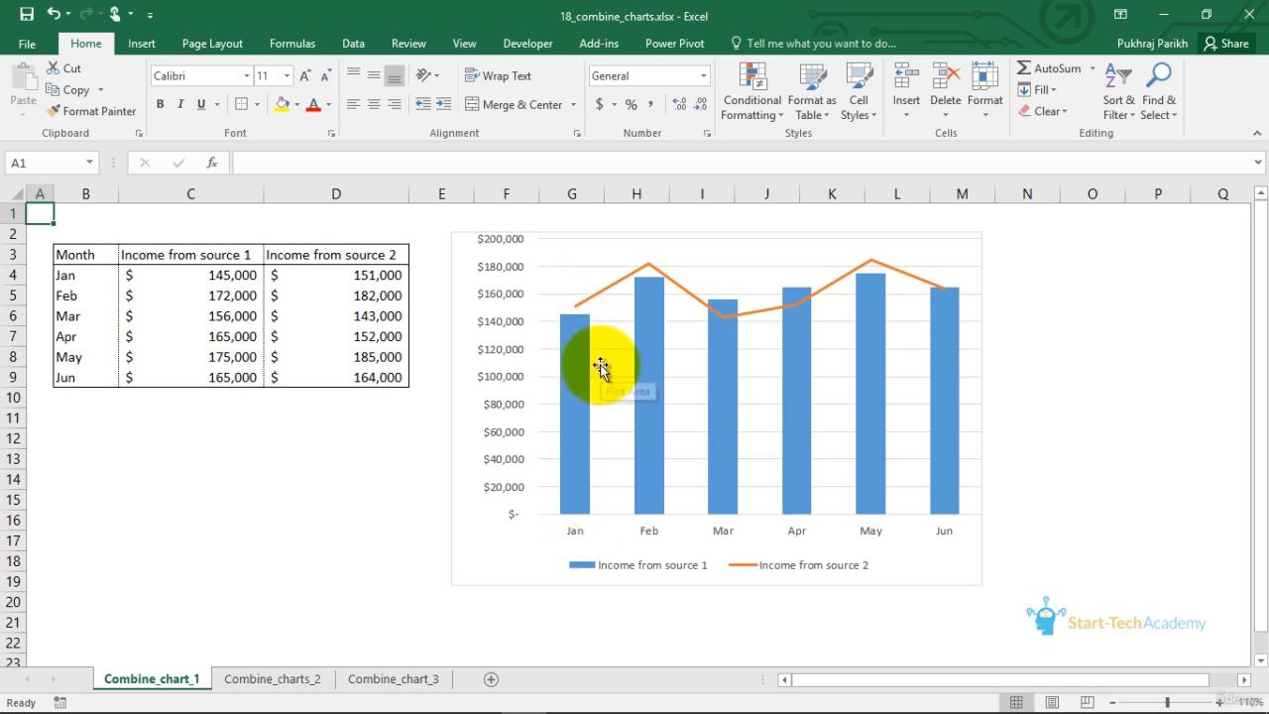
Delete the existing combo chart of the two income sources on the Combine_chart_1 sheet.
{"action": "mouse_move", "coordinate": [585, 347]}
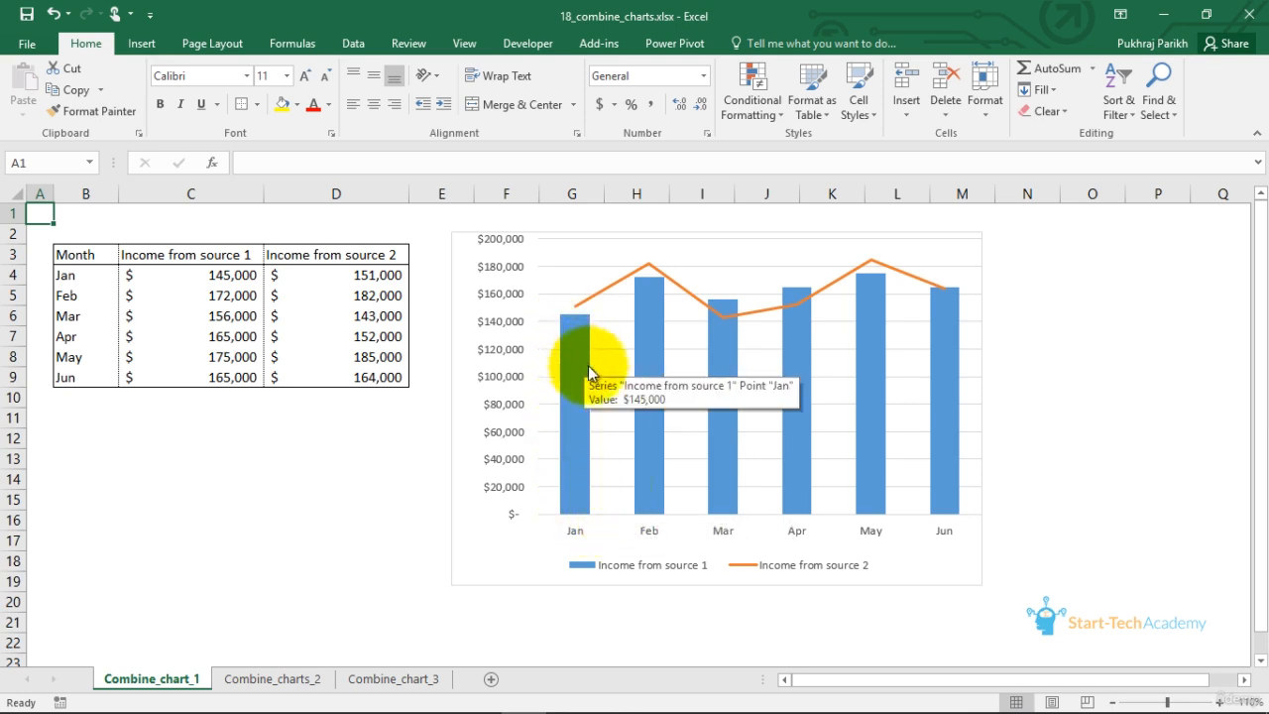
{"action": "mouse_move", "coordinate": [634, 407]}
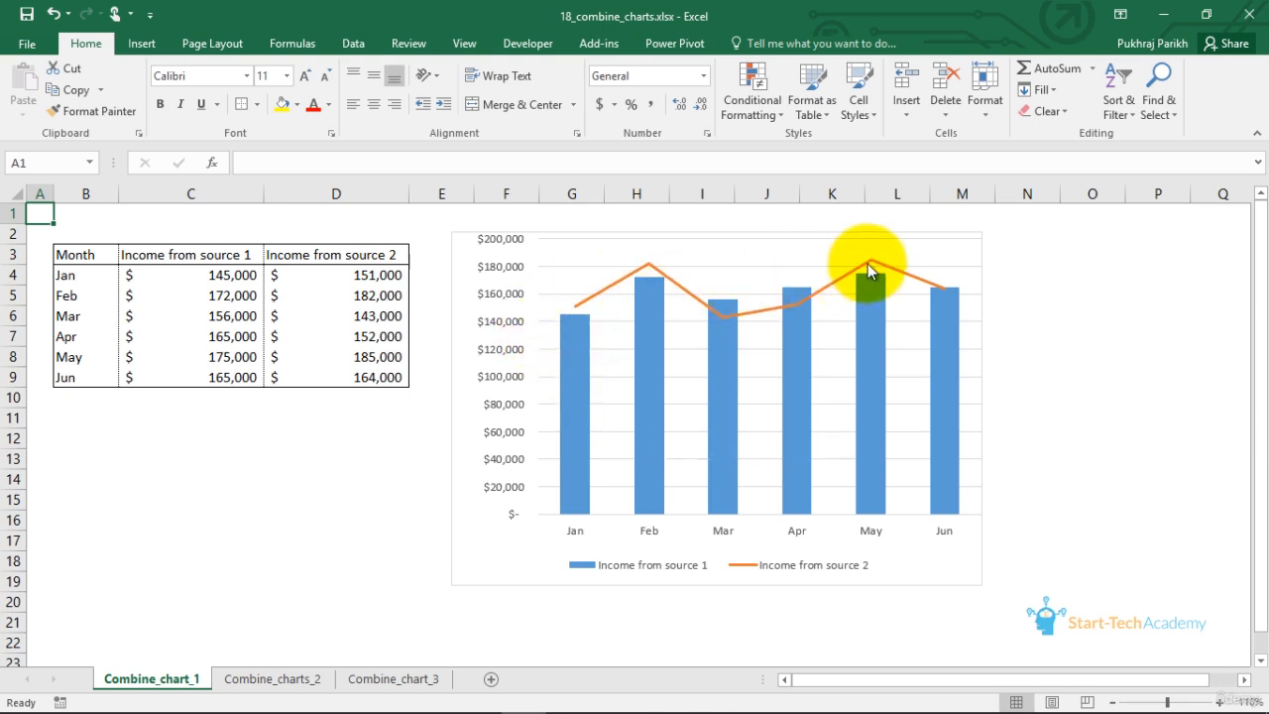
{"action": "mouse_move", "coordinate": [868, 264]}
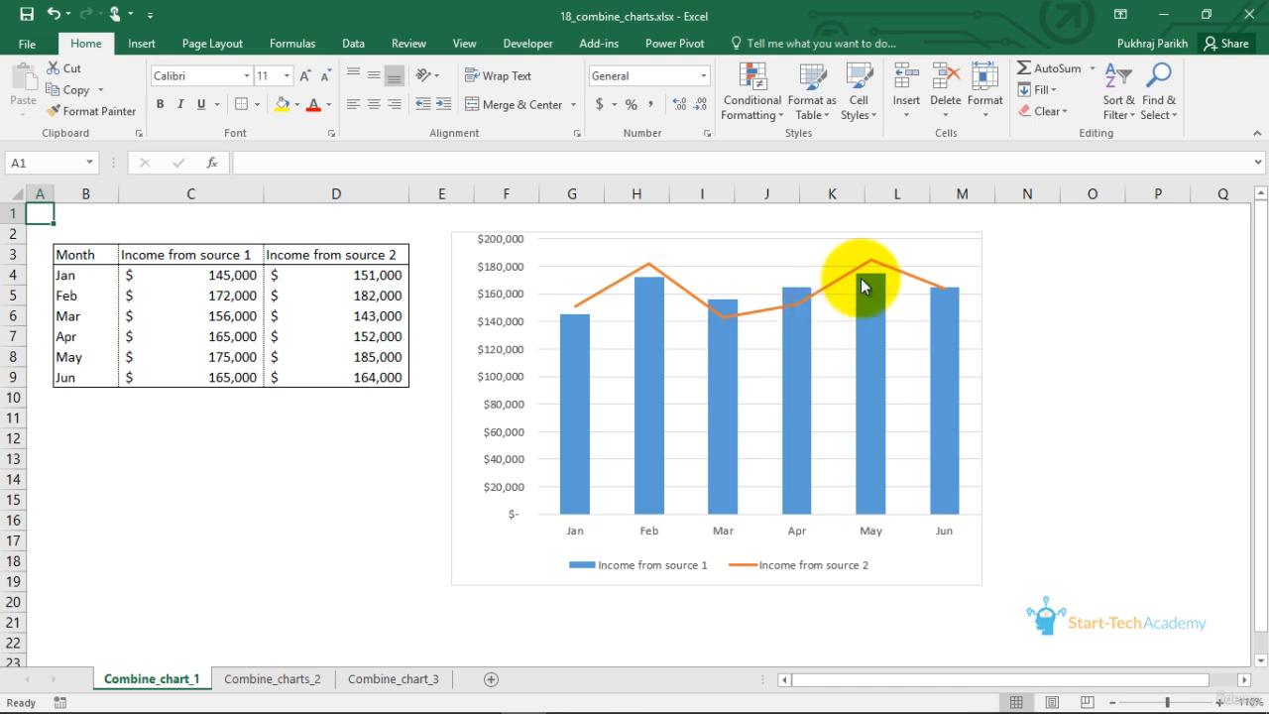
{"action": "mouse_move", "coordinate": [861, 286]}
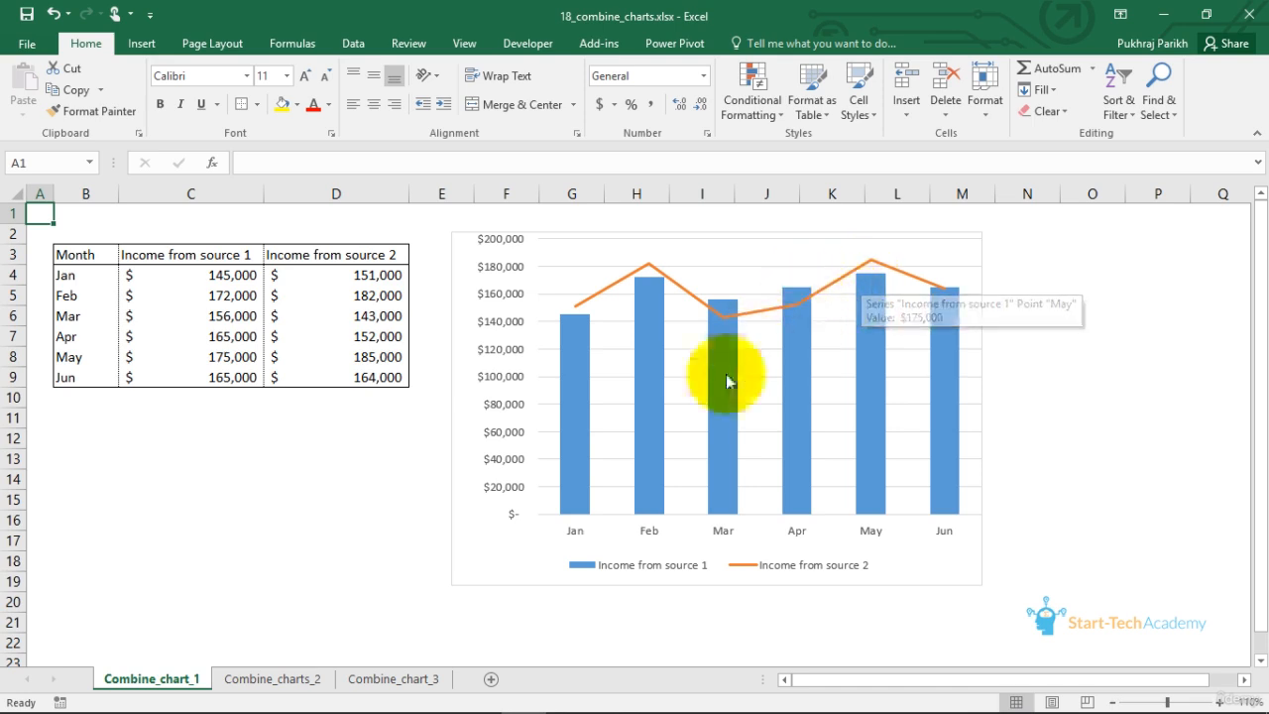
{"action": "left_click", "coordinate": [933, 234]}
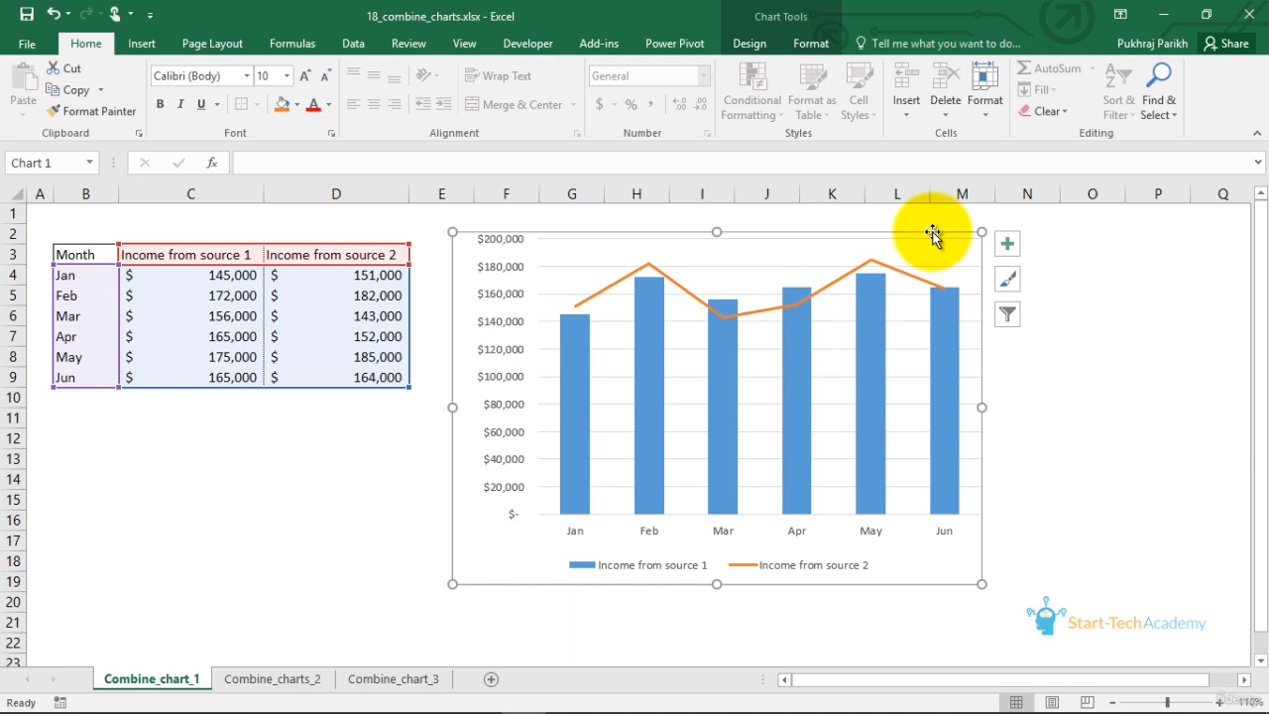
{"action": "key", "text": "Delete"}
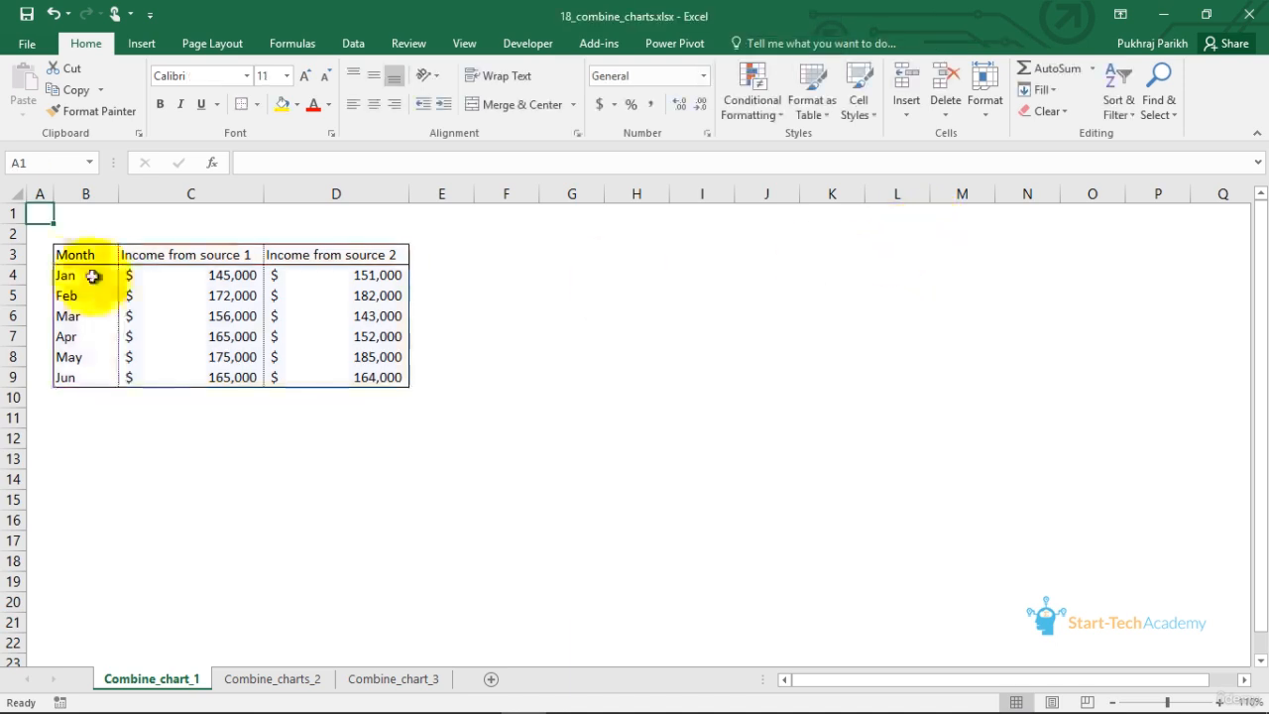
Insert a Clustered Column - Line combo chart from the income table B3:D9 and enlarge it.
{"action": "left_click_drag", "start_coordinate": [88, 256], "coordinate": [342, 379]}
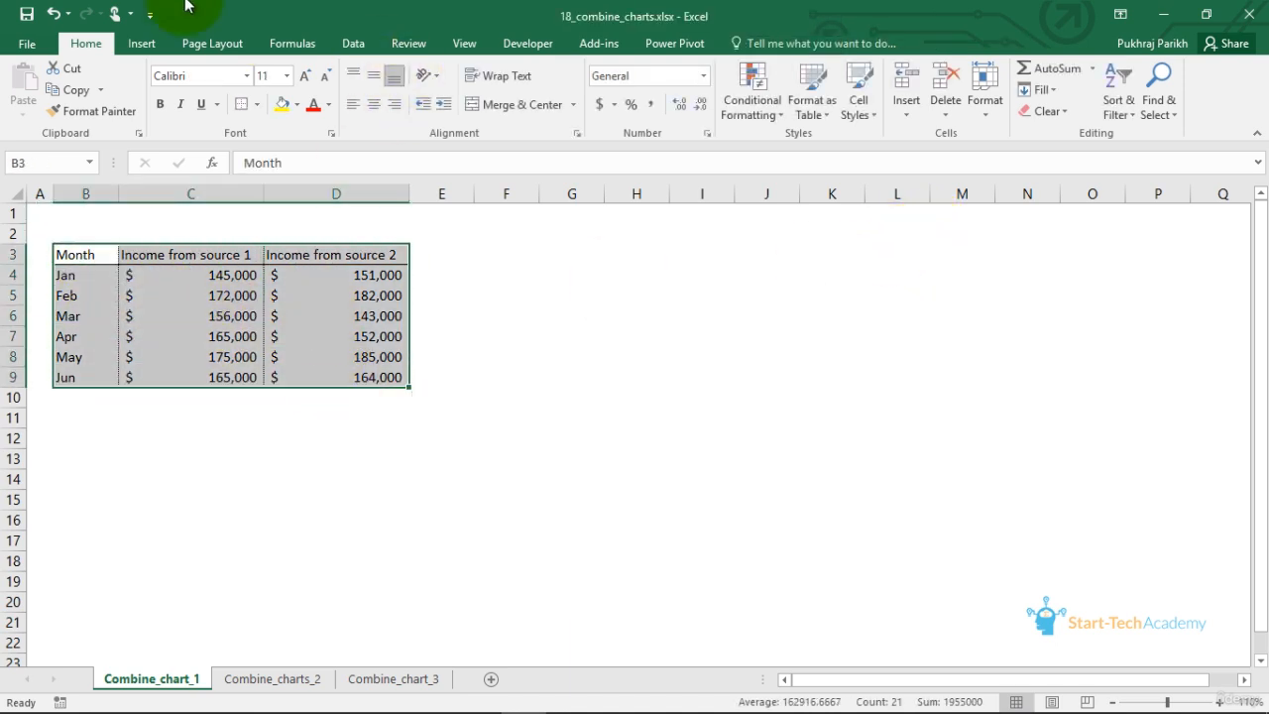
{"action": "left_click", "coordinate": [142, 44]}
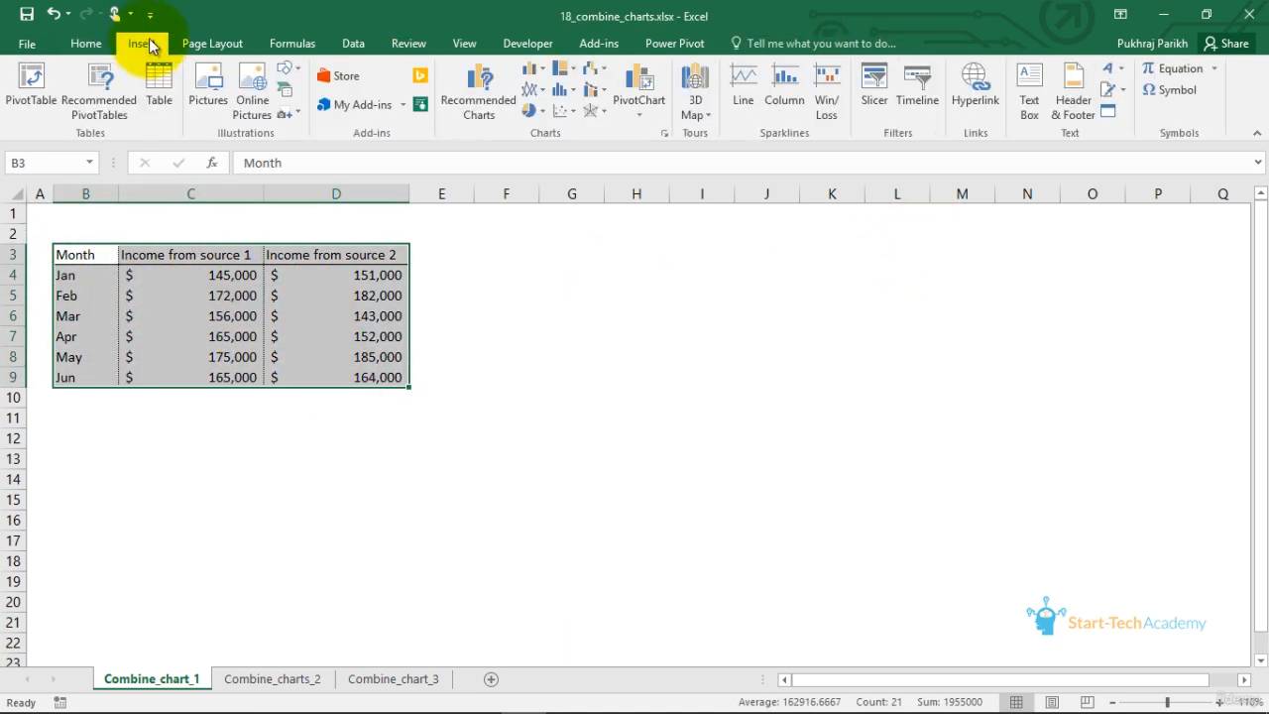
{"action": "left_click", "coordinate": [596, 94]}
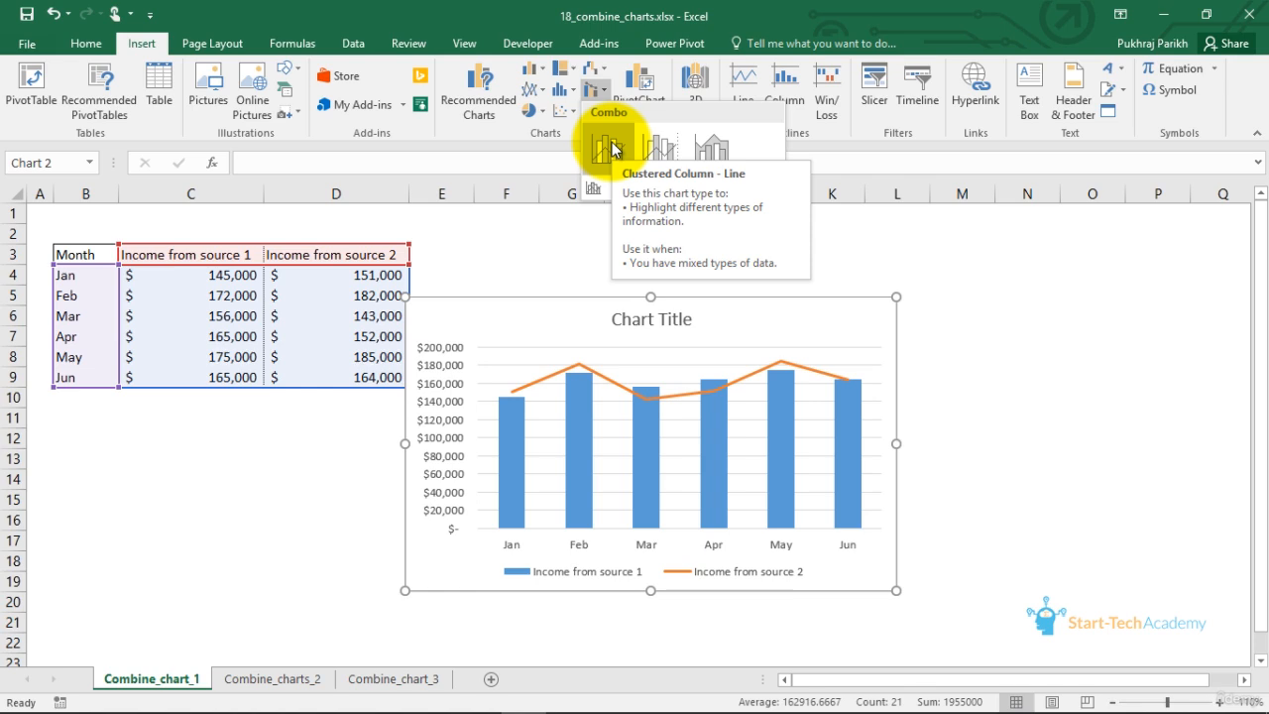
{"action": "left_click", "coordinate": [612, 146]}
{"action": "left_click_drag", "start_coordinate": [895, 296], "coordinate": [985, 224]}
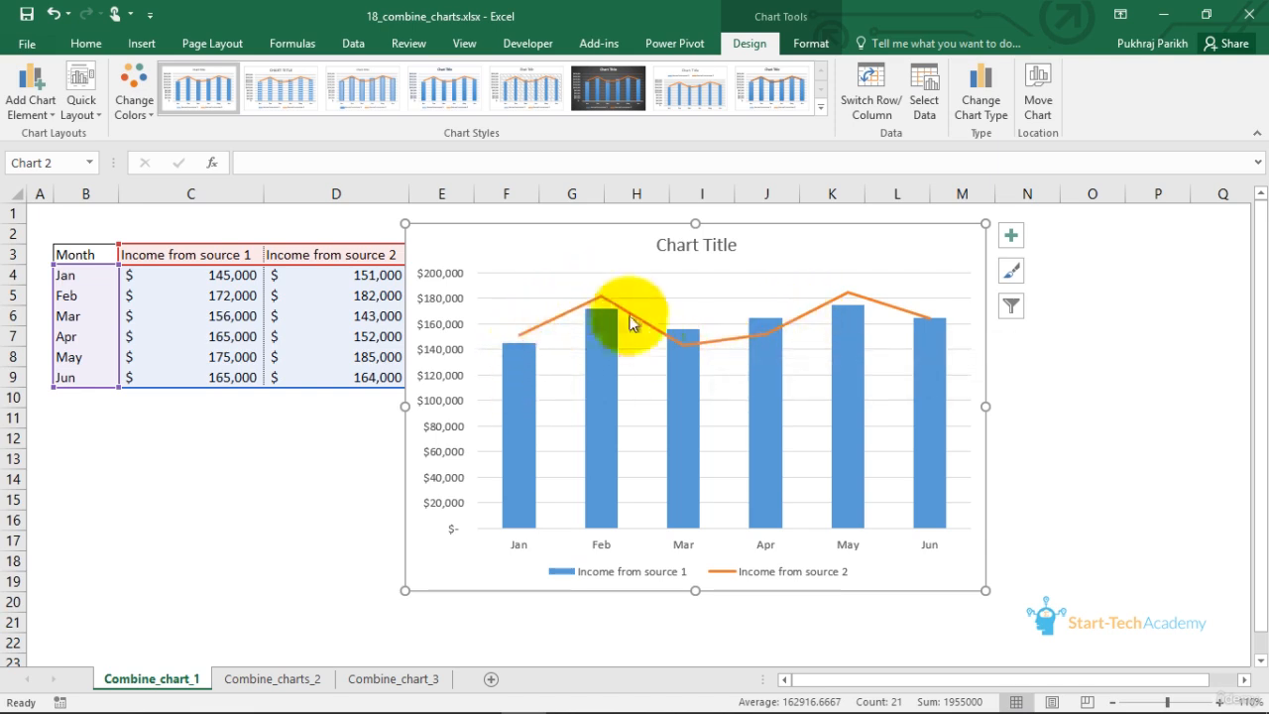
Delete the existing Income & Profit chart on the Combine_charts_2 sheet.
{"action": "left_click", "coordinate": [275, 679]}
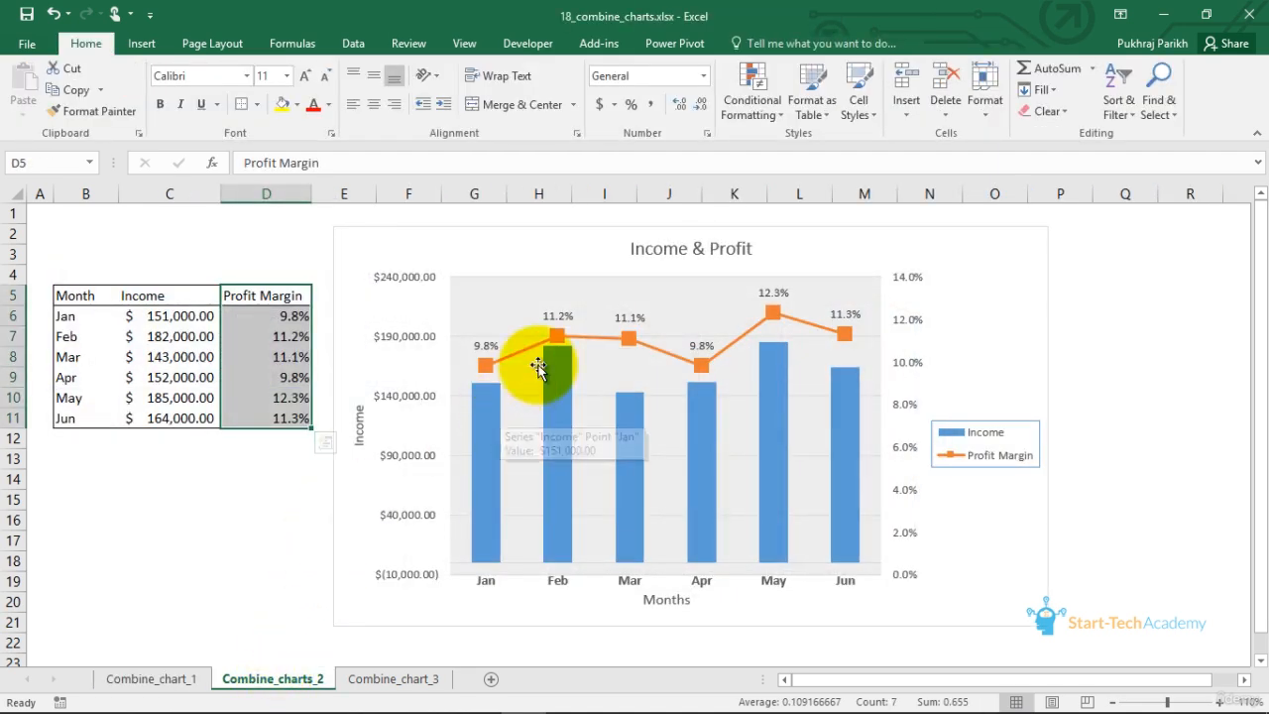
{"action": "left_click", "coordinate": [99, 297]}
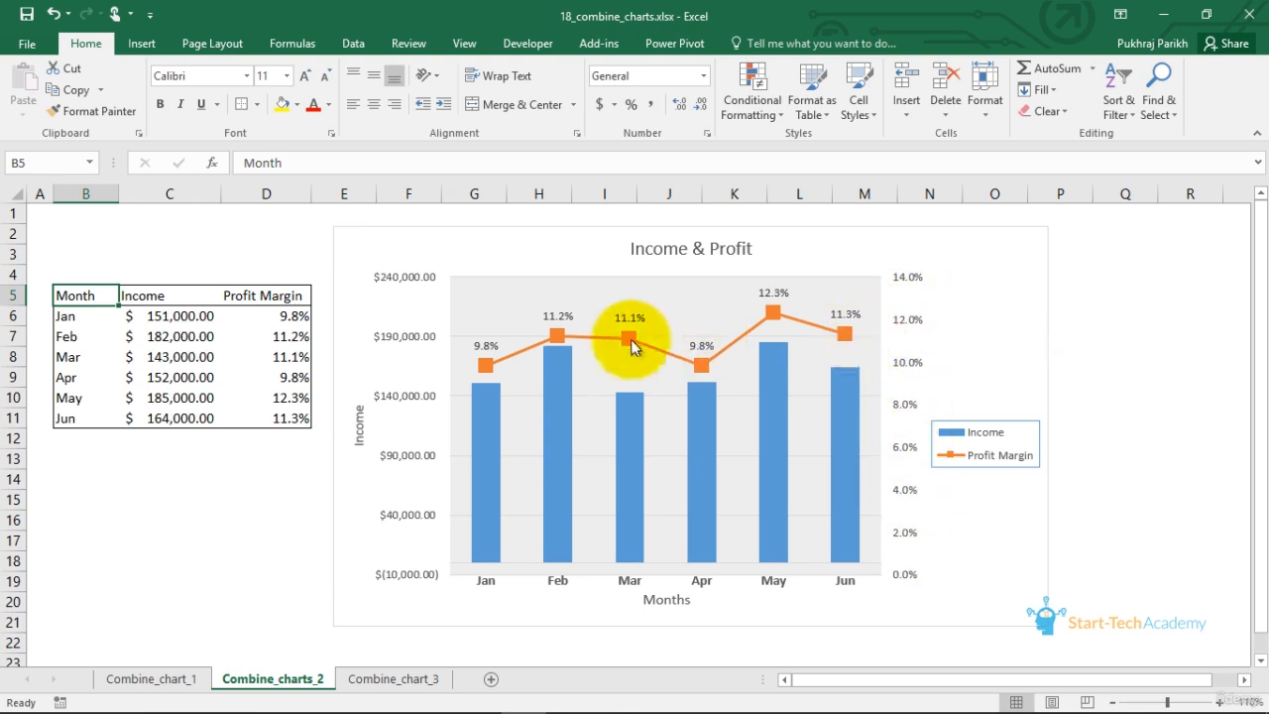
{"action": "mouse_move", "coordinate": [544, 348]}
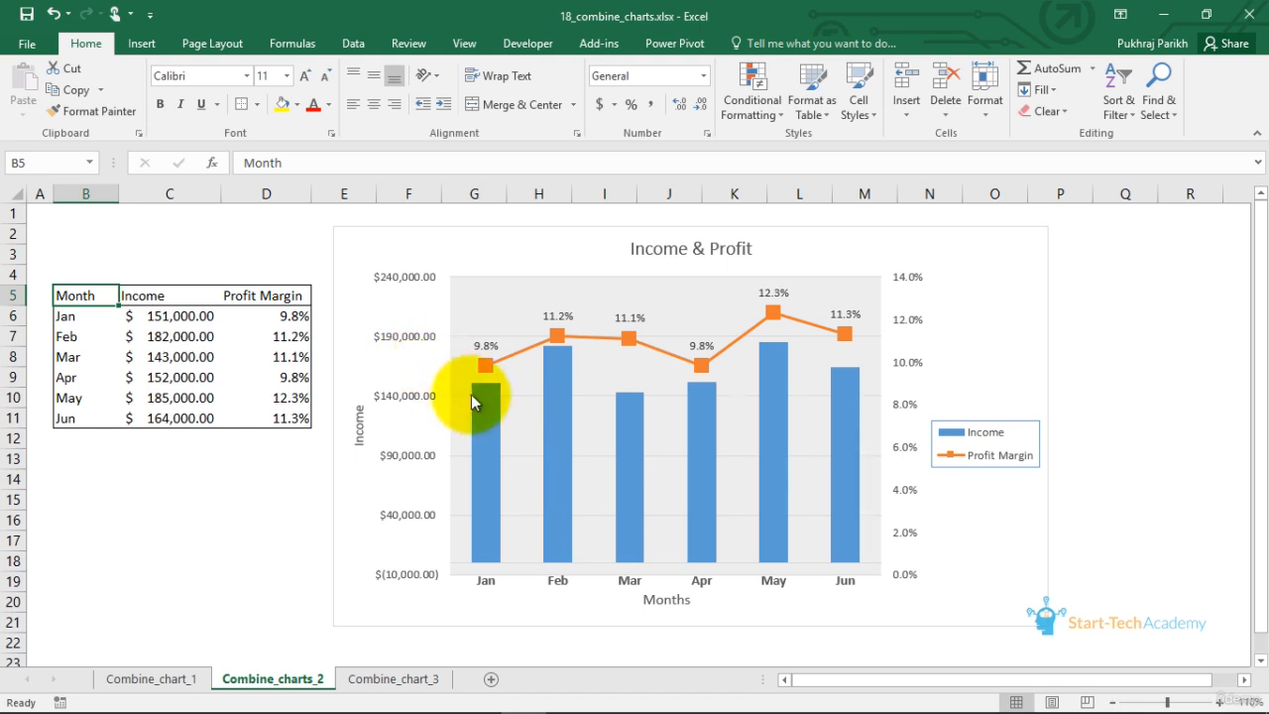
{"action": "mouse_move", "coordinate": [496, 392]}
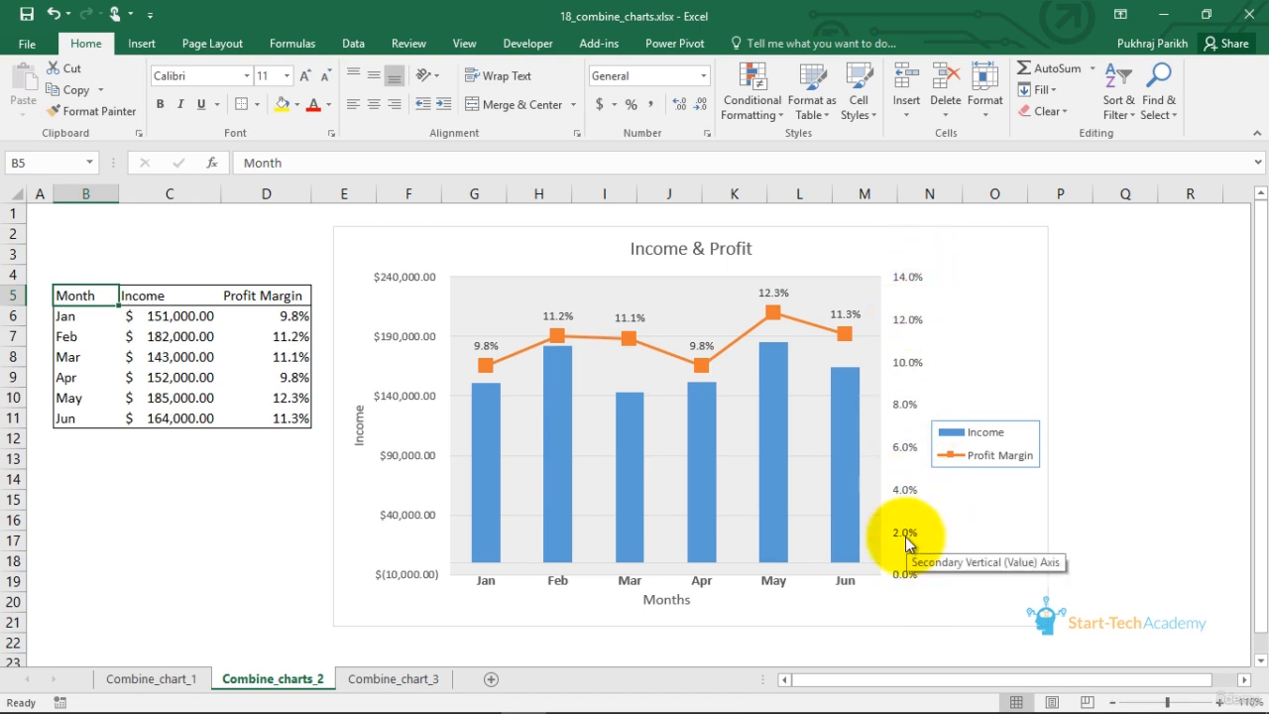
{"action": "left_click", "coordinate": [1036, 511]}
{"action": "key", "text": "Delete"}
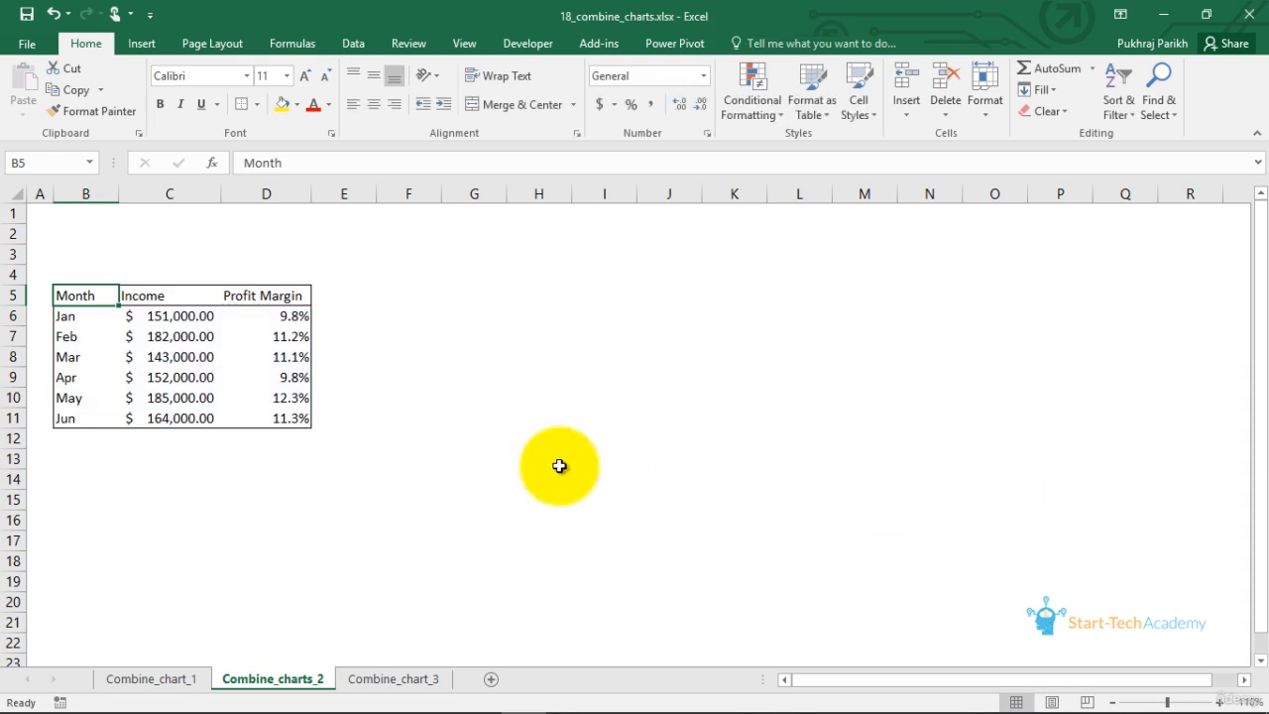
Insert a clustered column and line combo chart with a secondary axis from the data in B5:D11 and enlarge it.
{"action": "left_click_drag", "start_coordinate": [76, 304], "coordinate": [294, 418]}
{"action": "left_click", "coordinate": [141, 42]}
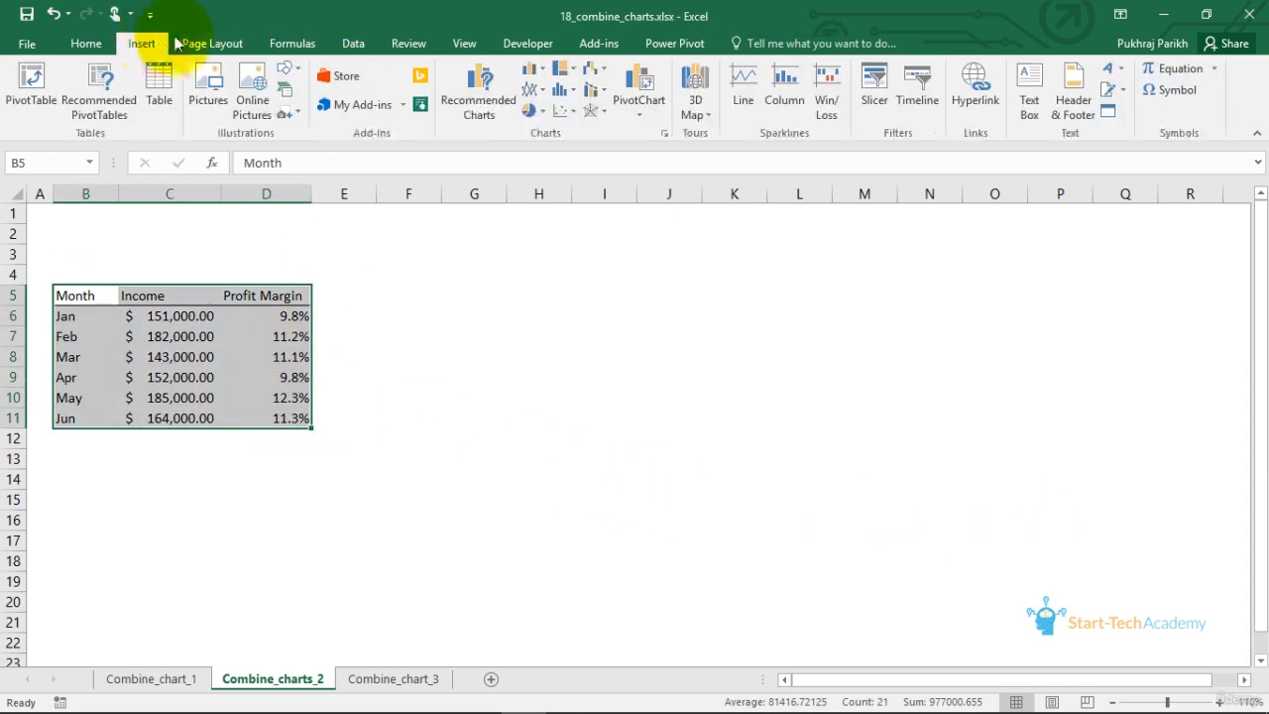
{"action": "left_click", "coordinate": [591, 92]}
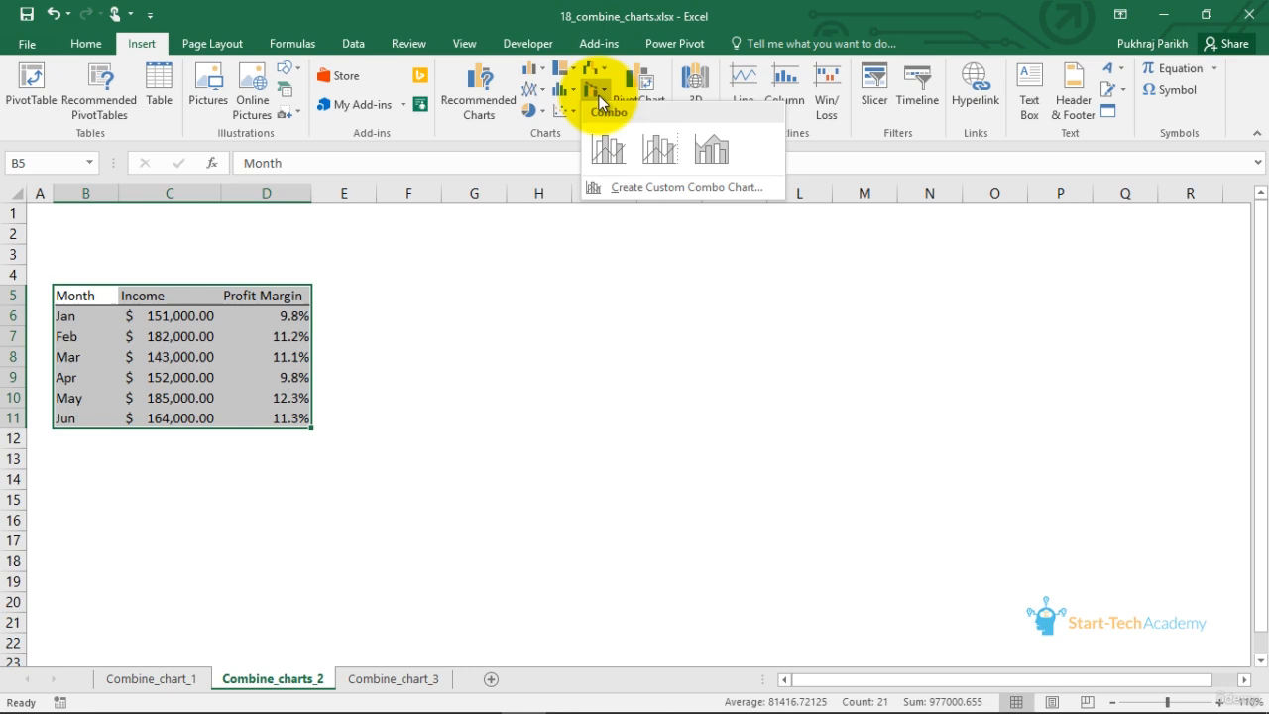
{"action": "left_click", "coordinate": [666, 151]}
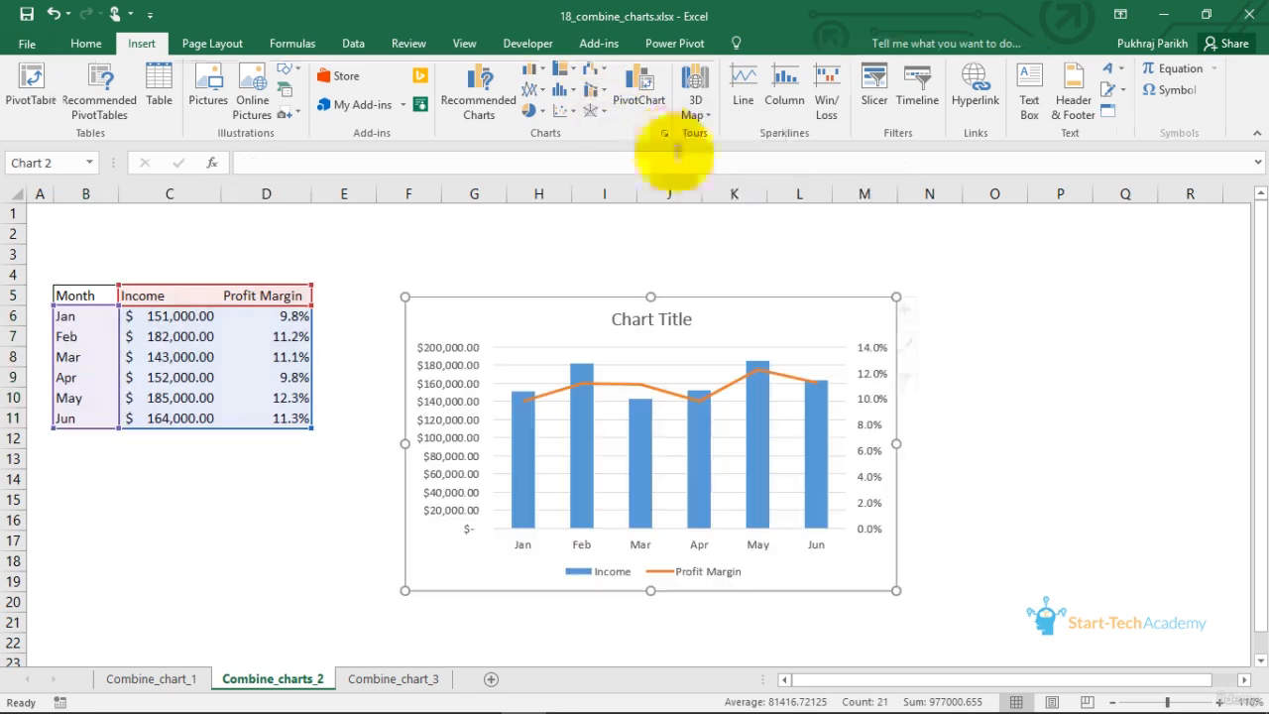
{"action": "left_click_drag", "start_coordinate": [895, 297], "coordinate": [932, 238]}
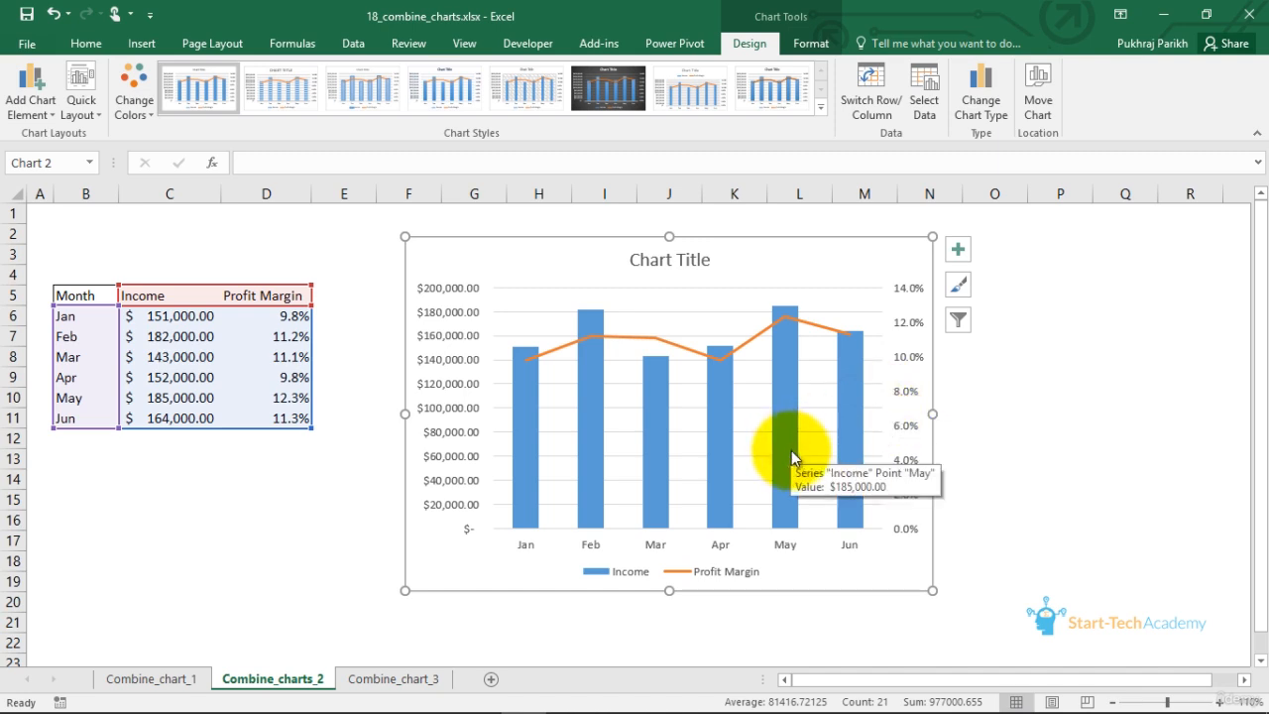
Go back to the Combine_chart_1 sheet and delete its column and line chart.
{"action": "left_click", "coordinate": [151, 679]}
{"action": "left_click_drag", "start_coordinate": [816, 241], "coordinate": [891, 245]}
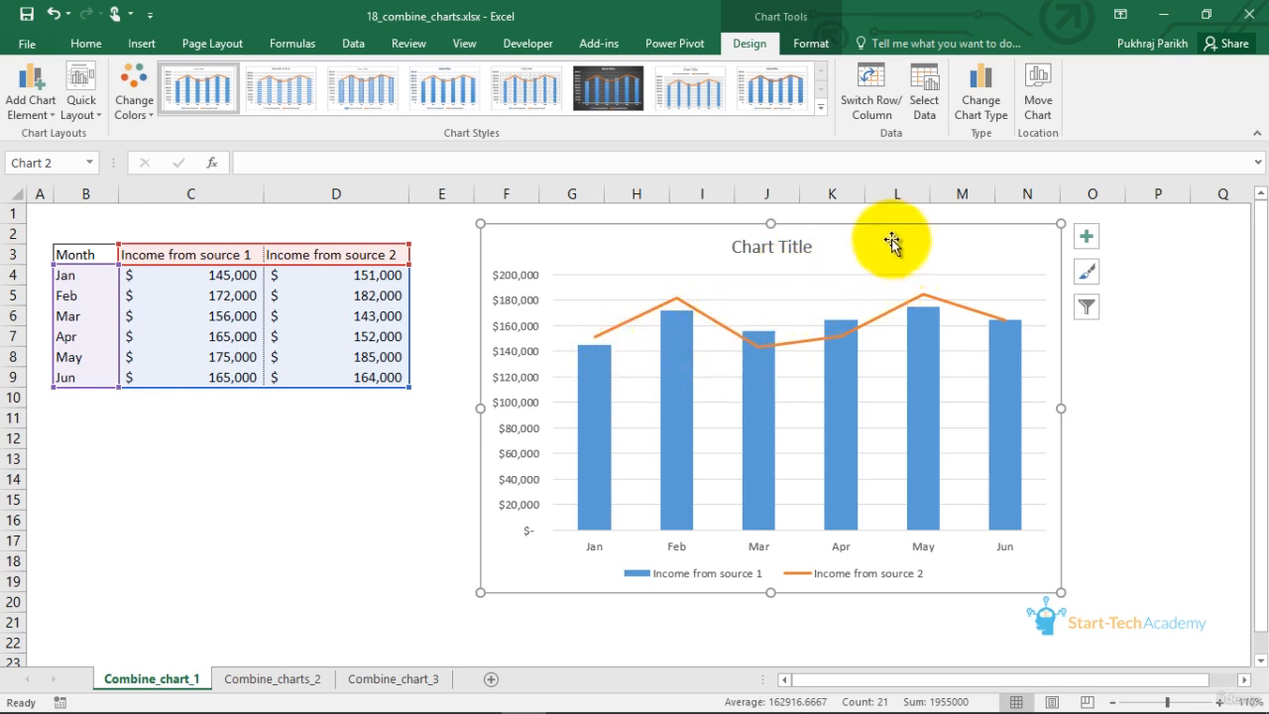
{"action": "key", "text": "Delete"}
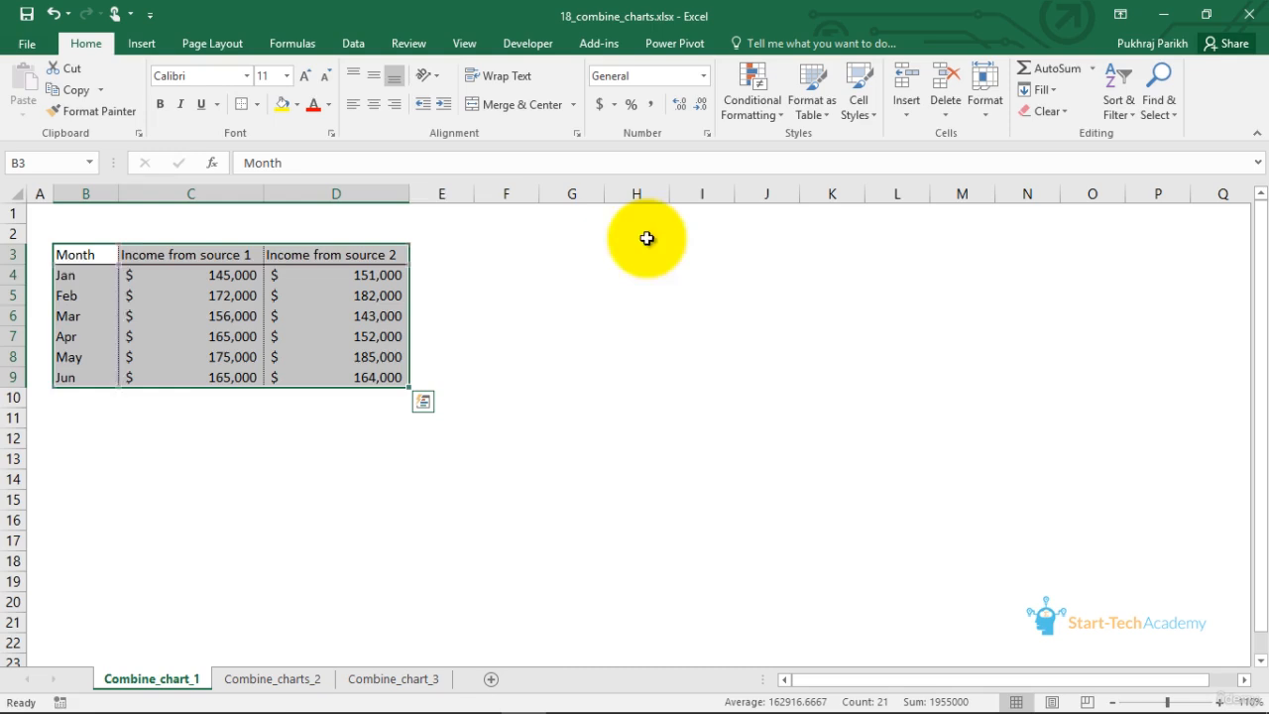
Insert an area and clustered column combo chart from the income table B3:D9 and enlarge it.
{"action": "left_click_drag", "start_coordinate": [54, 255], "coordinate": [78, 264]}
{"action": "left_click", "coordinate": [77, 261]}
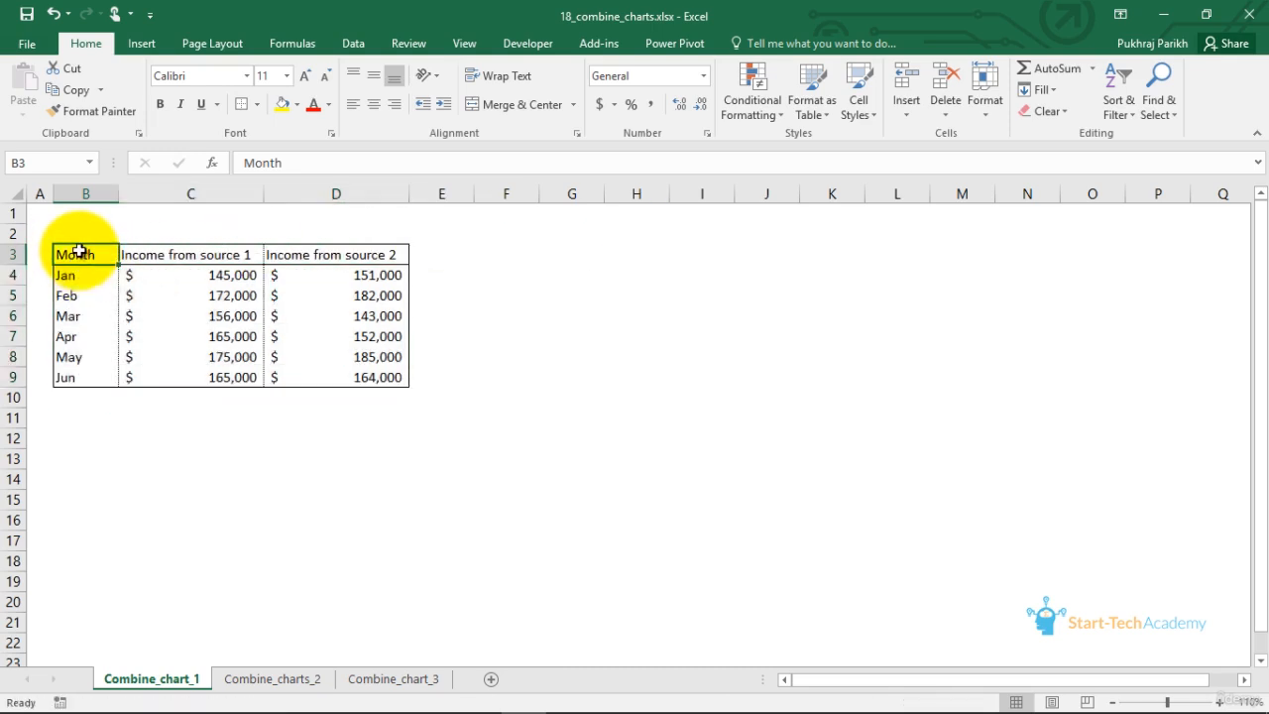
{"action": "left_click_drag", "start_coordinate": [99, 260], "coordinate": [367, 362]}
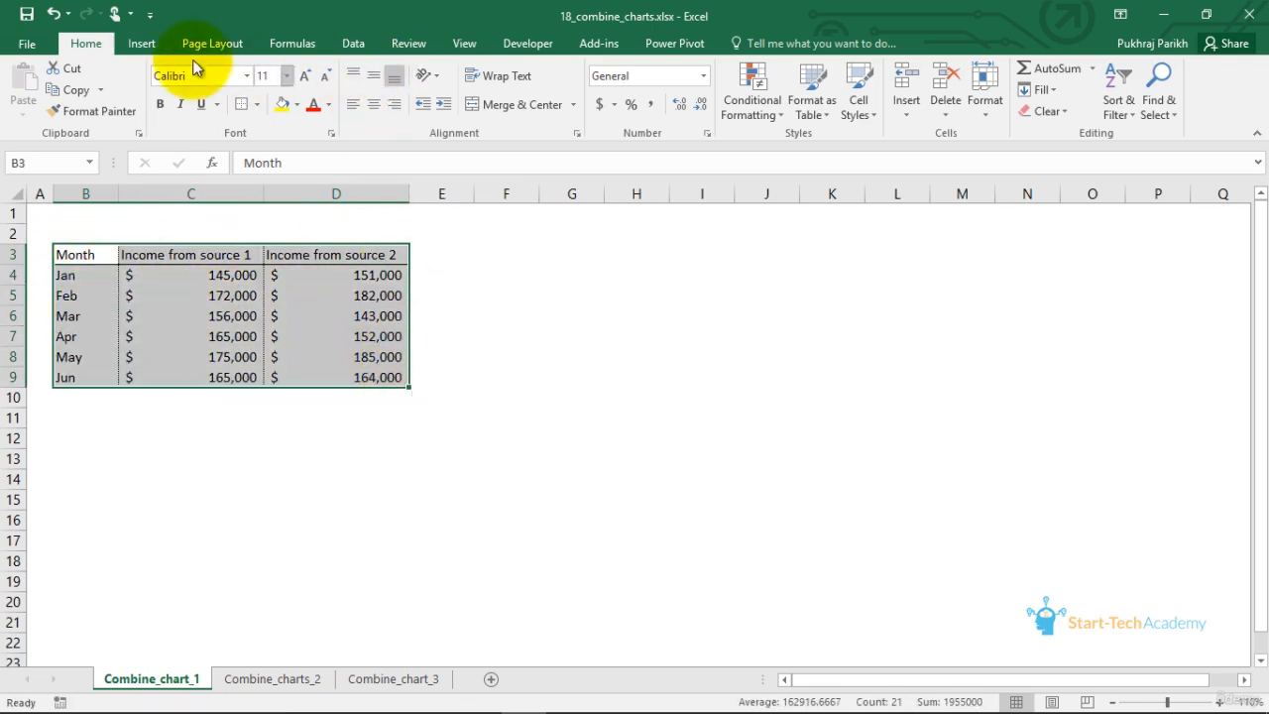
{"action": "left_click", "coordinate": [142, 43]}
{"action": "left_click", "coordinate": [599, 99]}
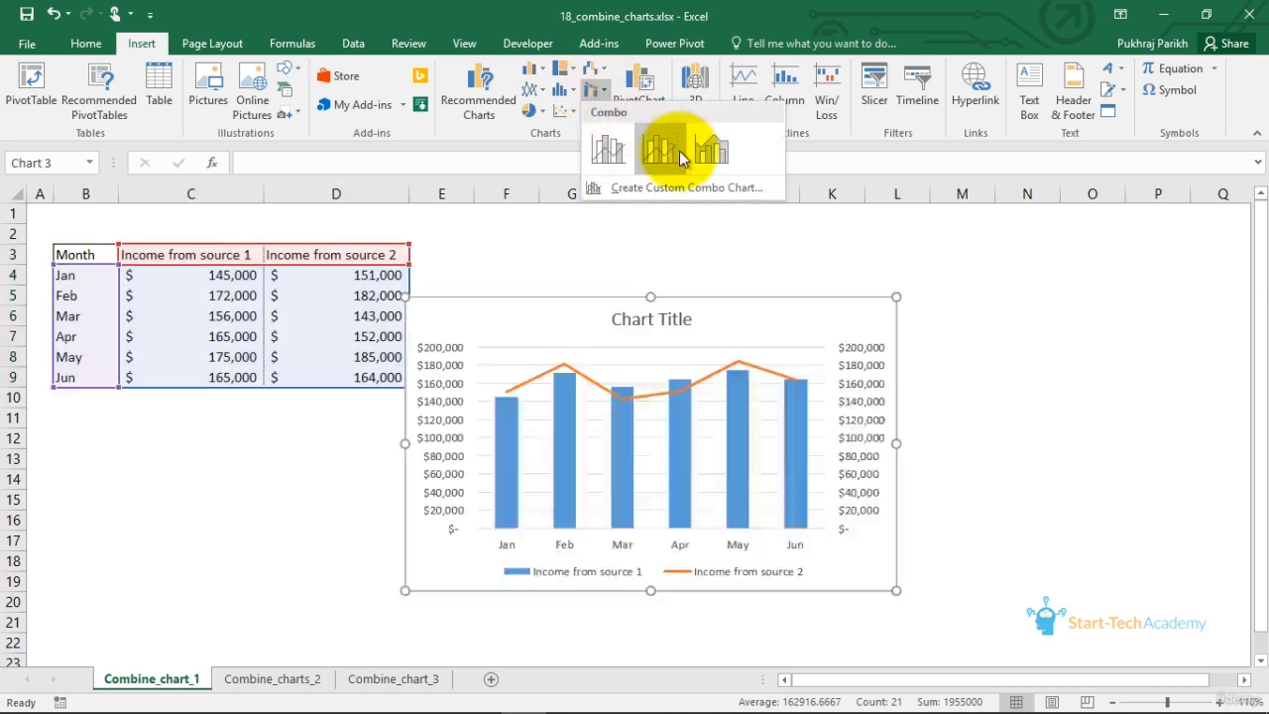
{"action": "left_click", "coordinate": [711, 149]}
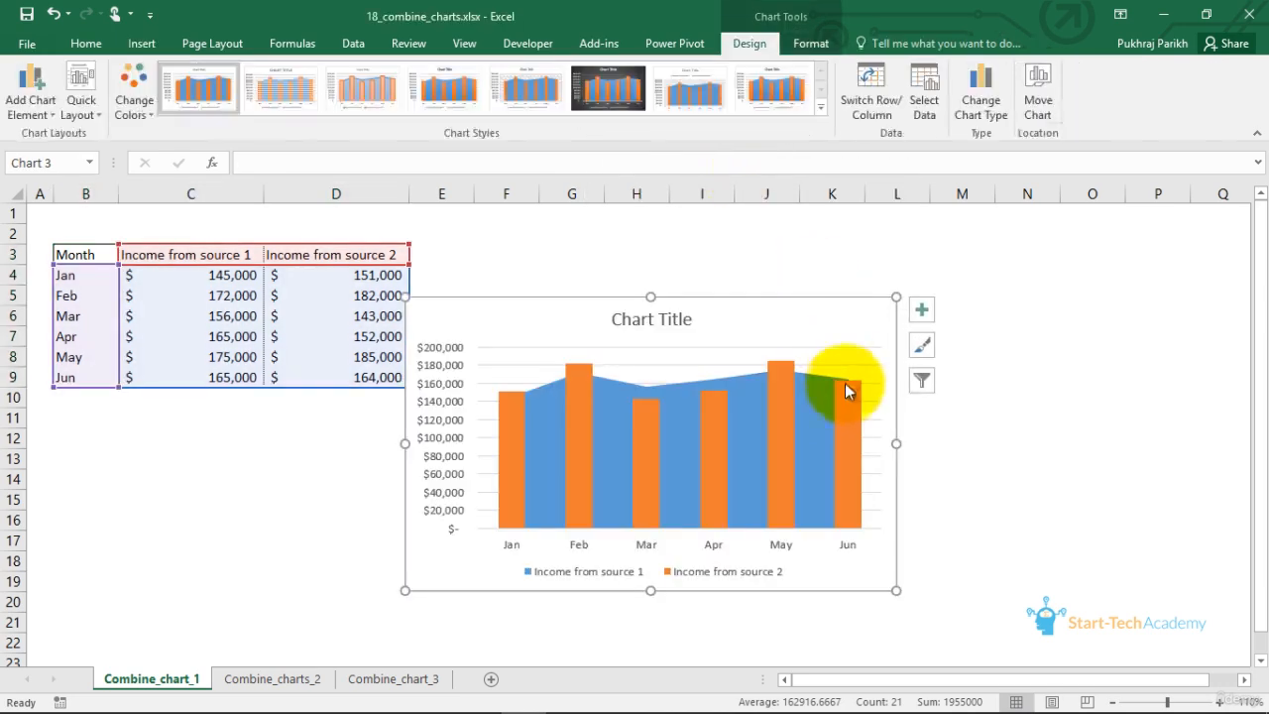
{"action": "left_click_drag", "start_coordinate": [895, 297], "coordinate": [967, 248]}
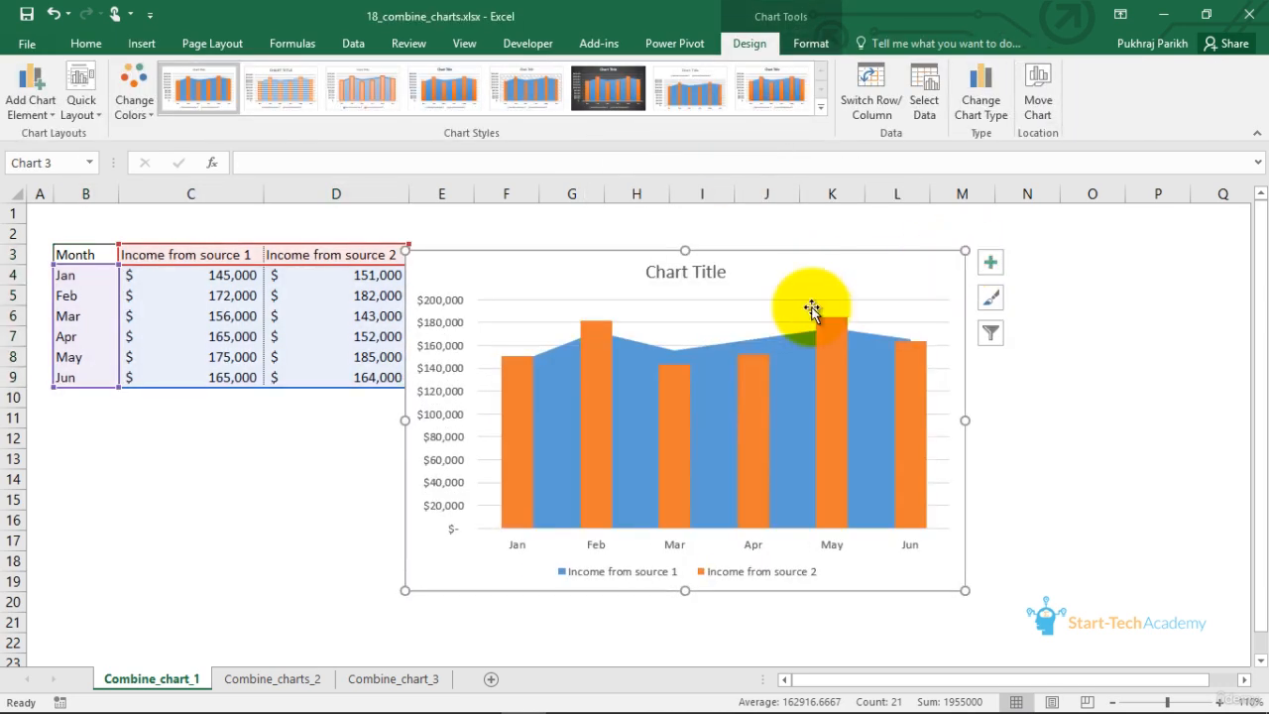
{"action": "left_click", "coordinate": [632, 354]}
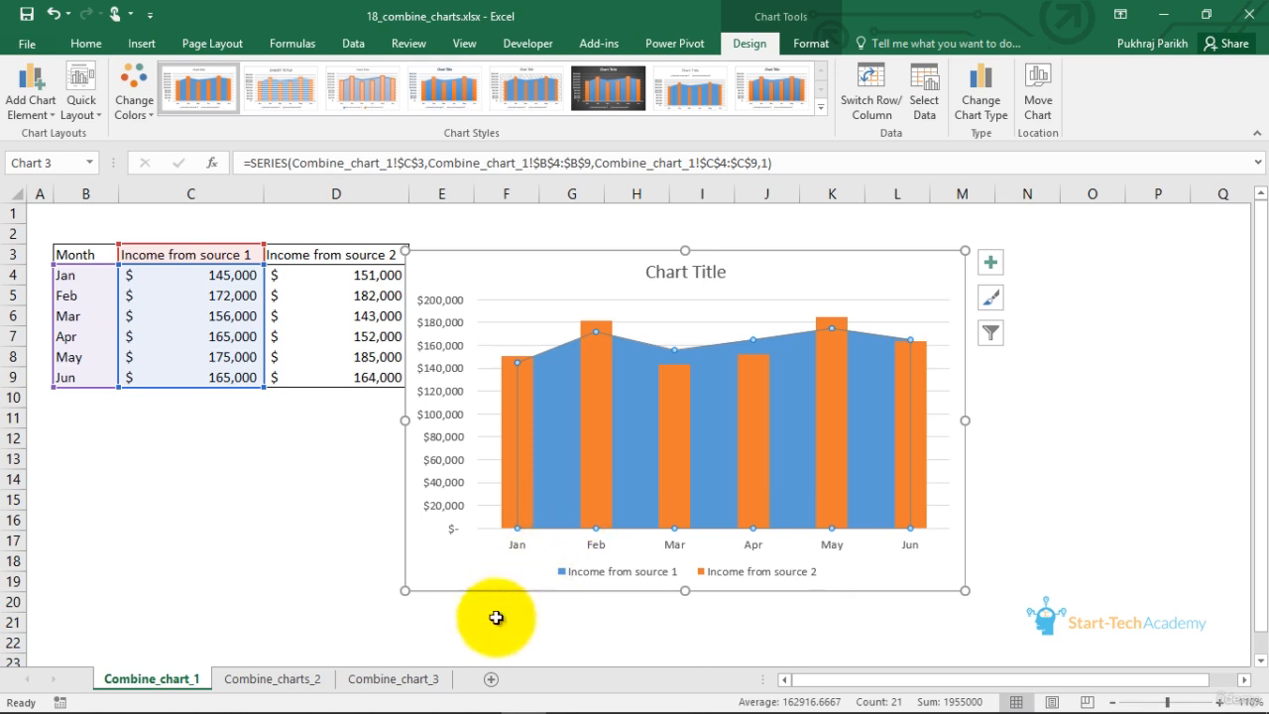
On the Combine_chart_3 sheet, move the chart clear of the data table so the Profit Margin column is uncovered.
{"action": "left_click", "coordinate": [394, 679]}
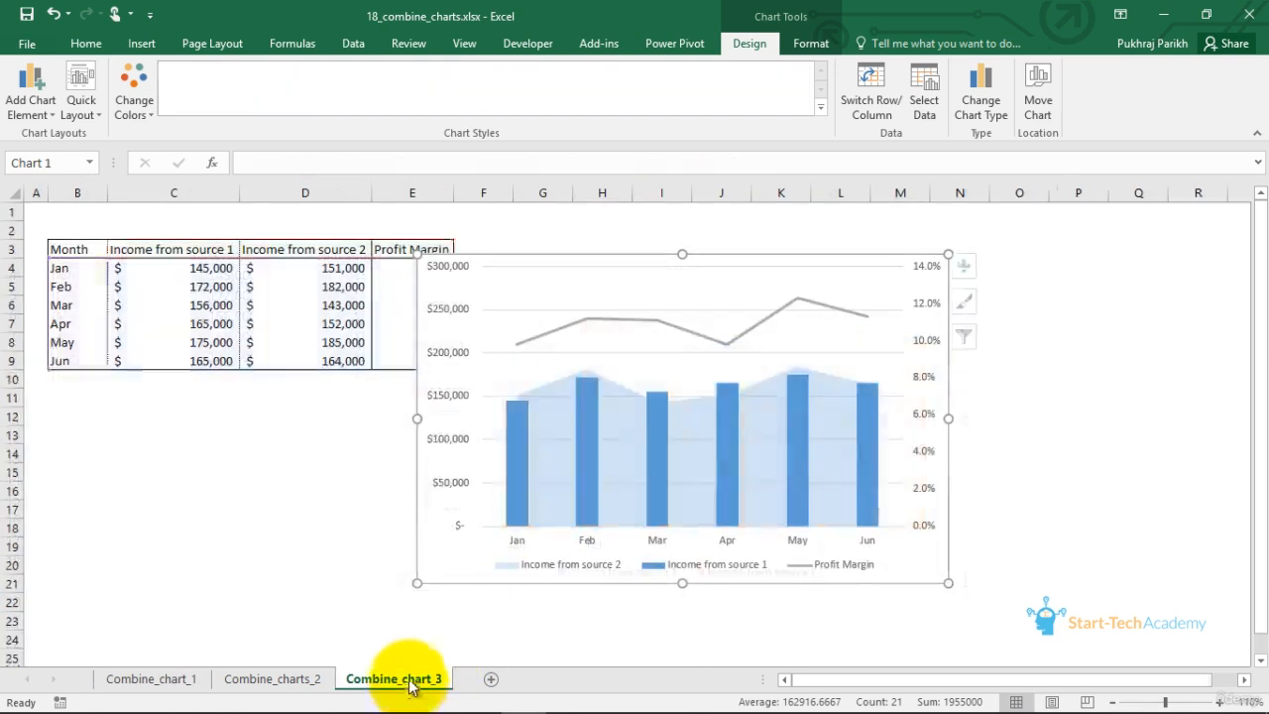
{"action": "left_click", "coordinate": [733, 264]}
{"action": "left_click", "coordinate": [741, 255]}
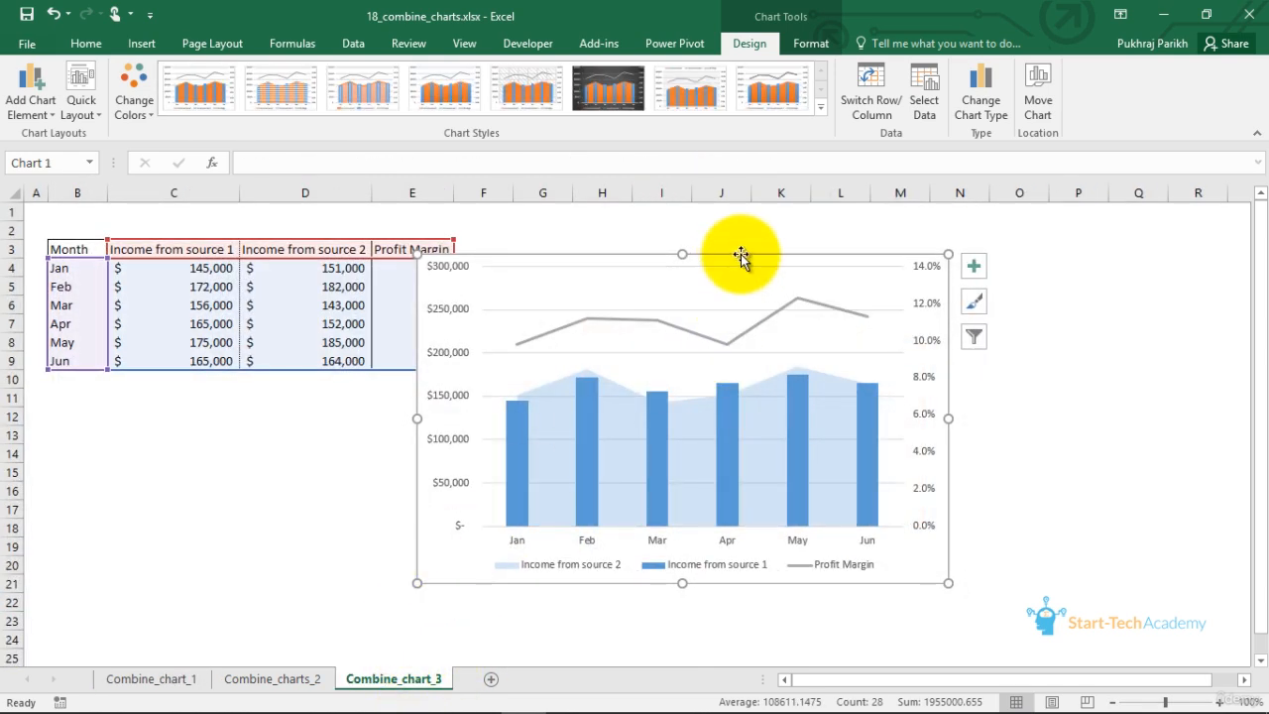
{"action": "left_click_drag", "start_coordinate": [734, 255], "coordinate": [860, 253]}
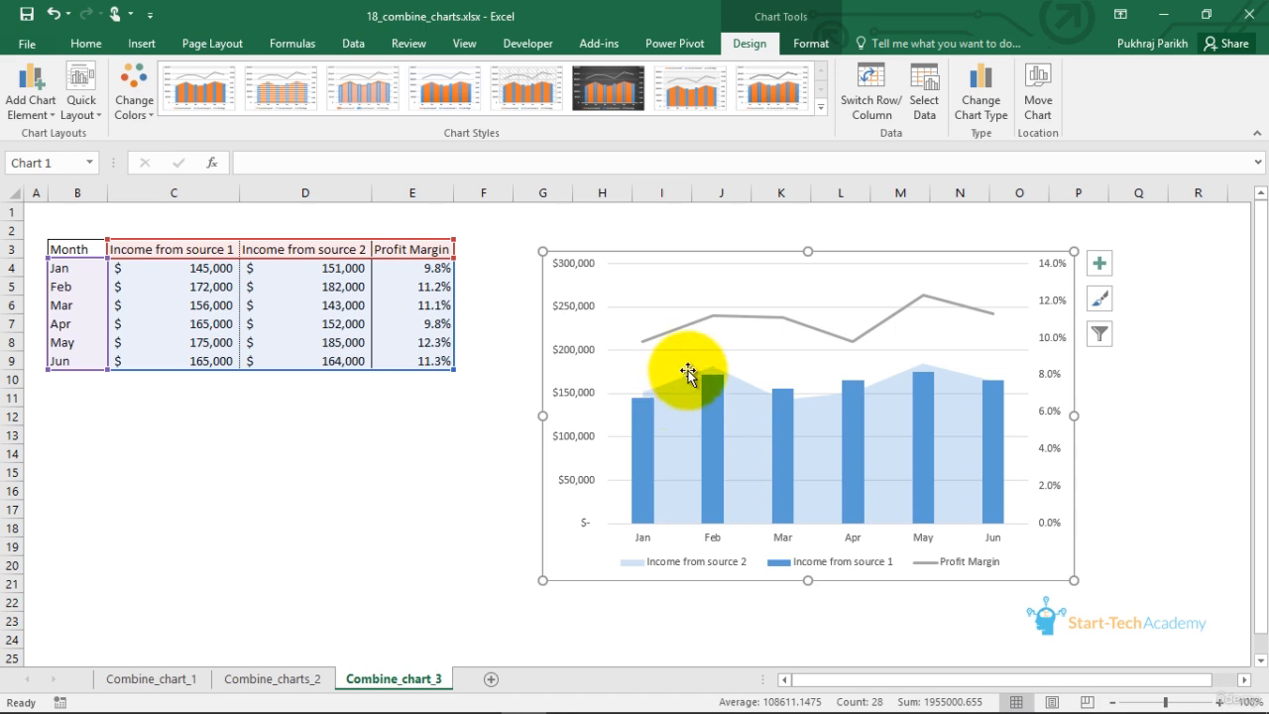
Examine how the Income from source 2 and Profit Margin columns are represented in the three-series combo chart.
{"action": "mouse_move", "coordinate": [647, 404]}
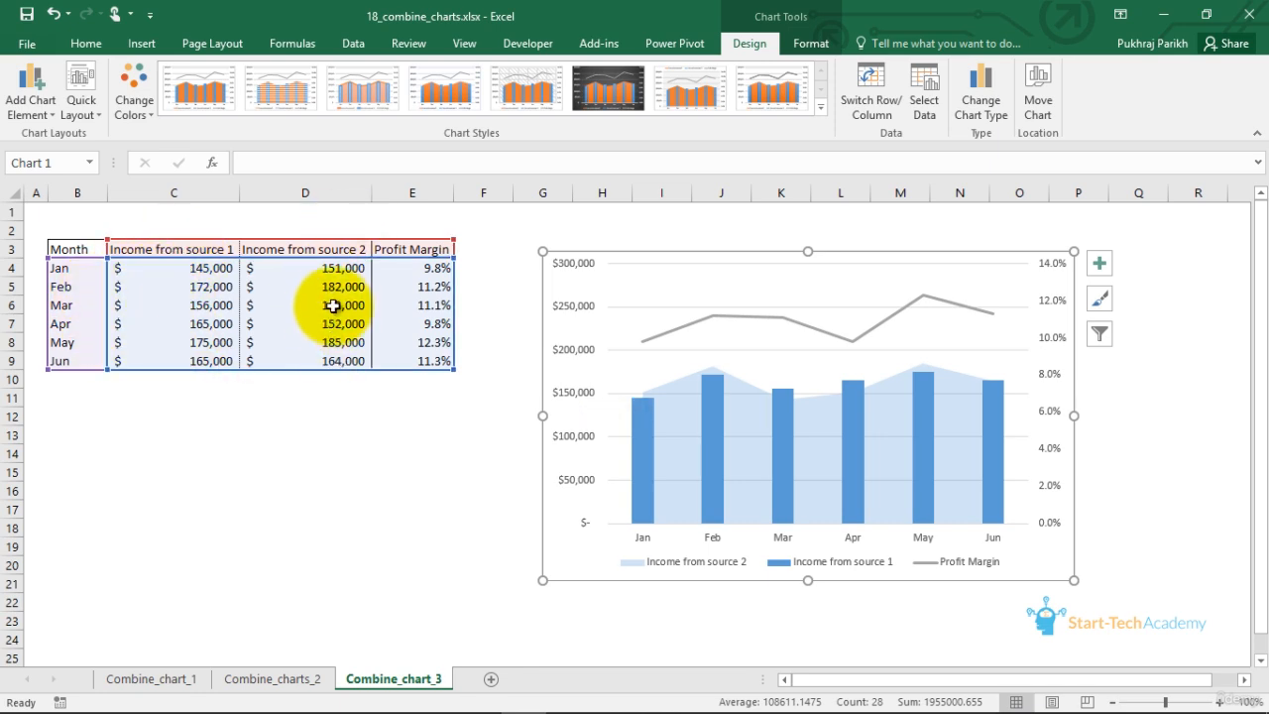
{"action": "left_click", "coordinate": [324, 270]}
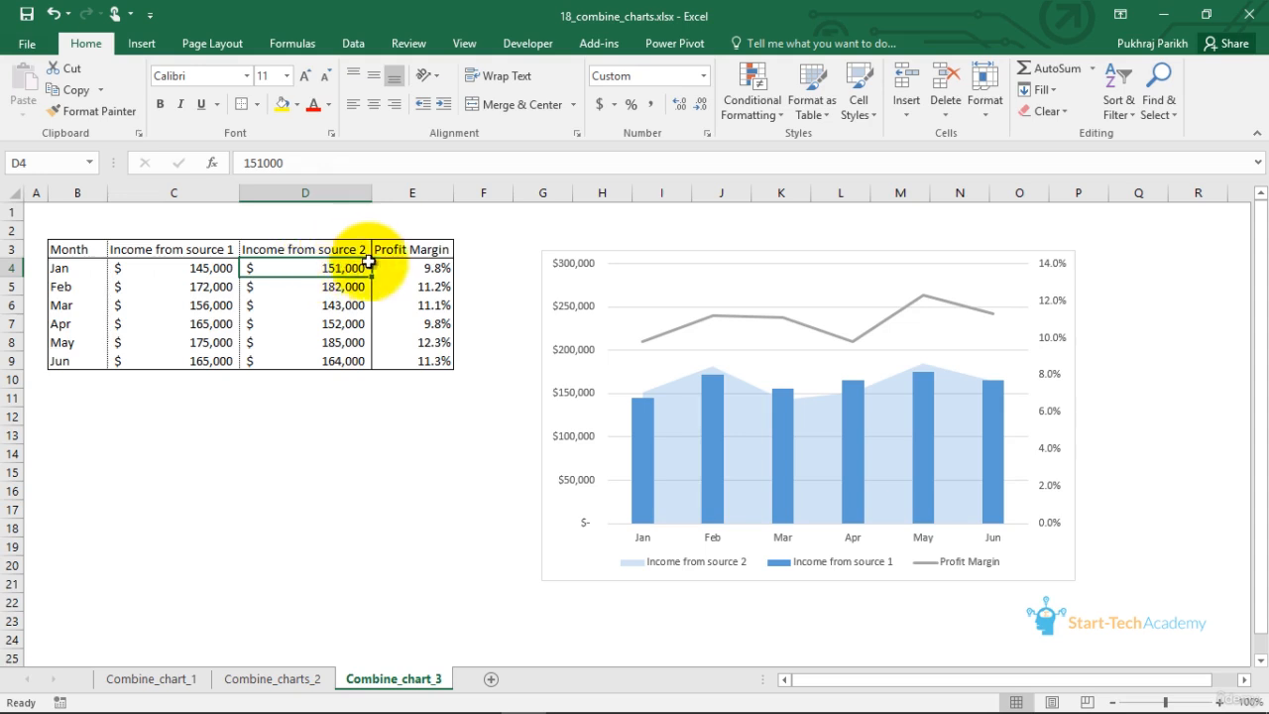
{"action": "left_click_drag", "start_coordinate": [419, 245], "coordinate": [421, 363]}
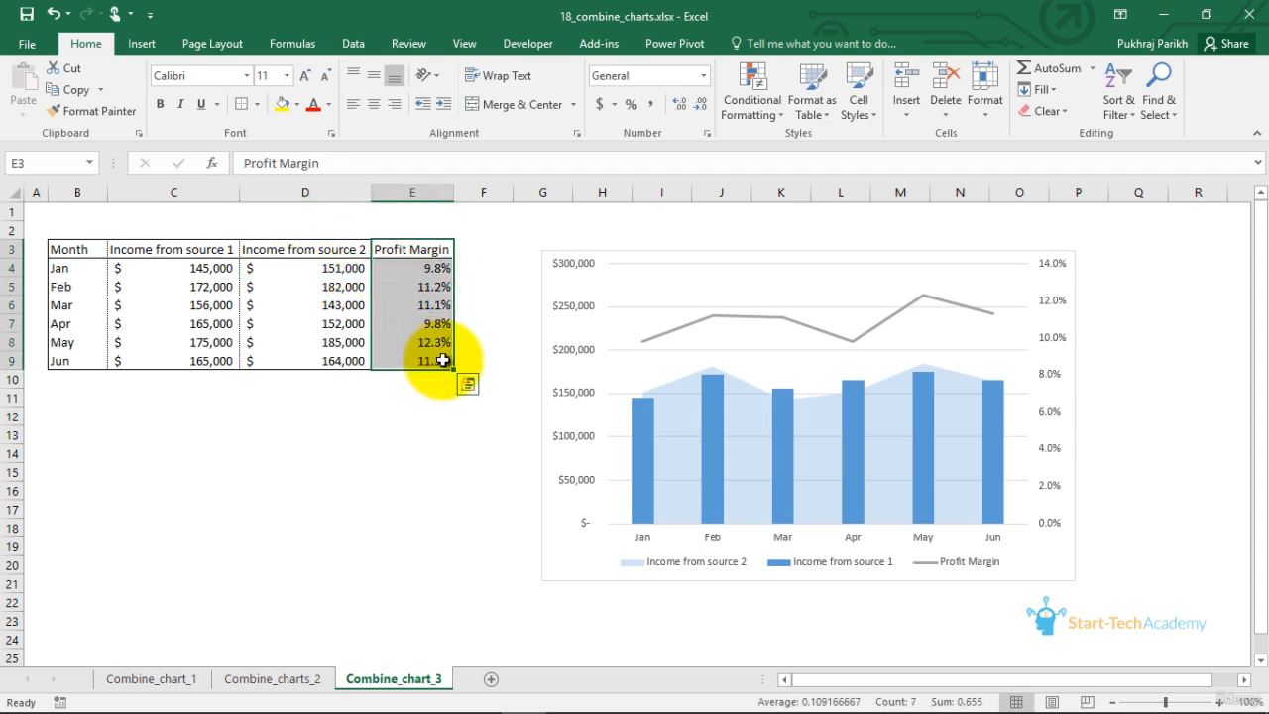
{"action": "left_click", "coordinate": [461, 244]}
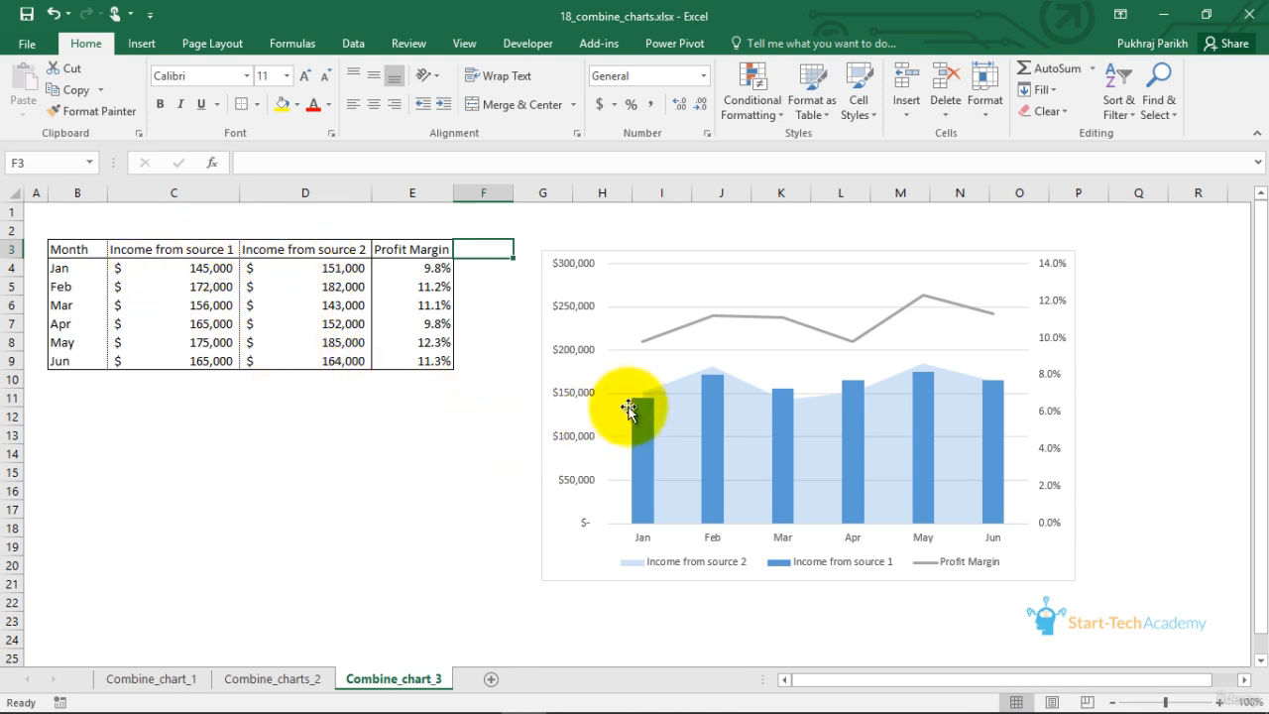
{"action": "mouse_move", "coordinate": [661, 379]}
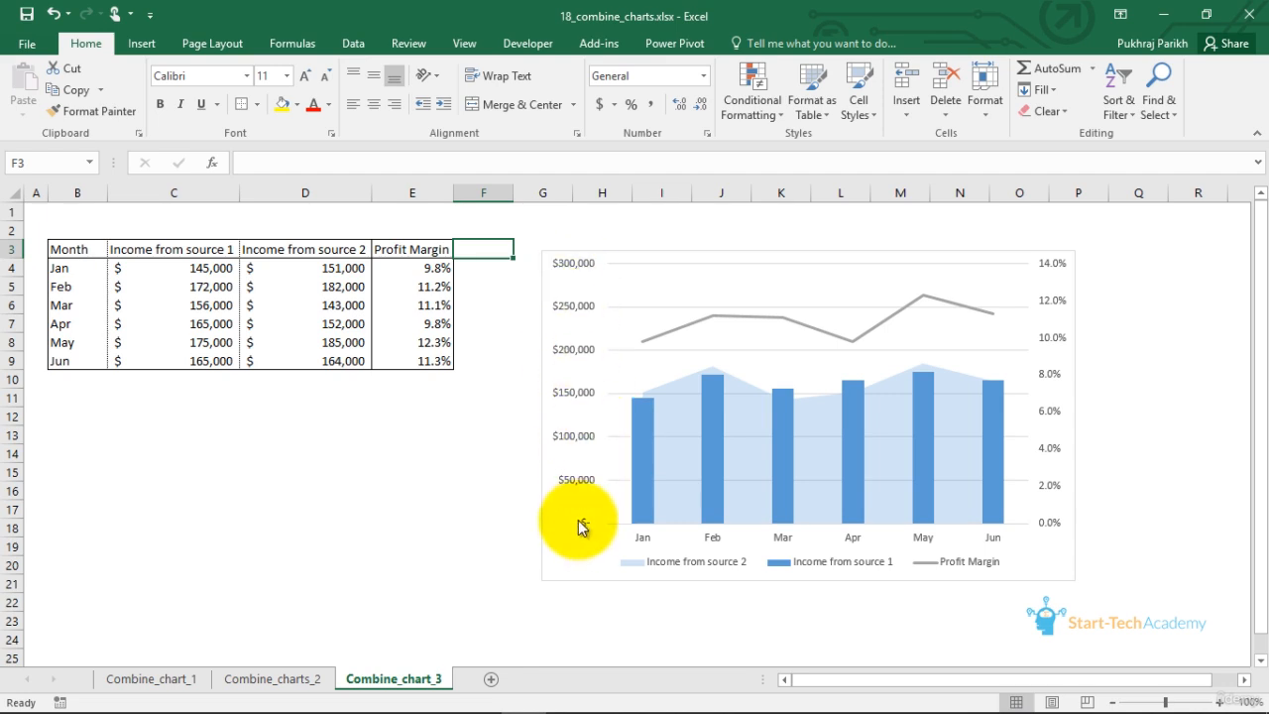
Delete the existing chart on the Combine_chart_3 sheet and start a custom combination chart from the table B3:E9.
{"action": "left_click", "coordinate": [754, 578]}
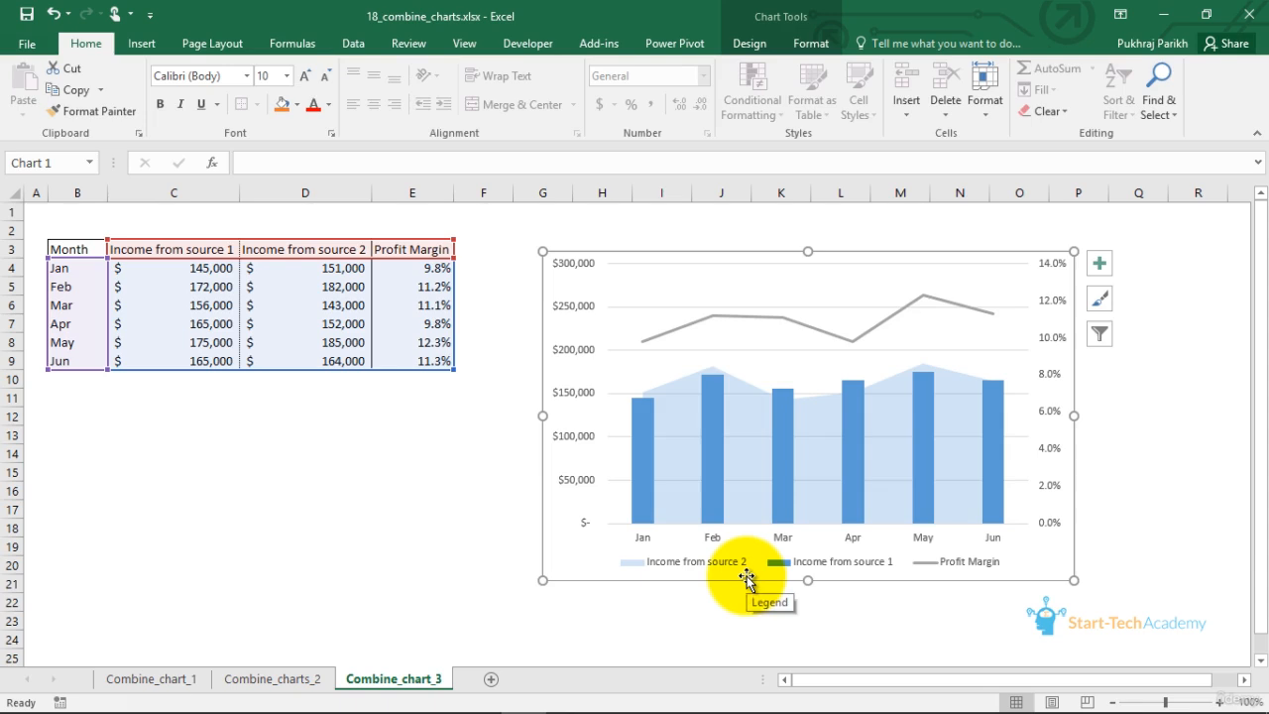
{"action": "key", "text": "Delete"}
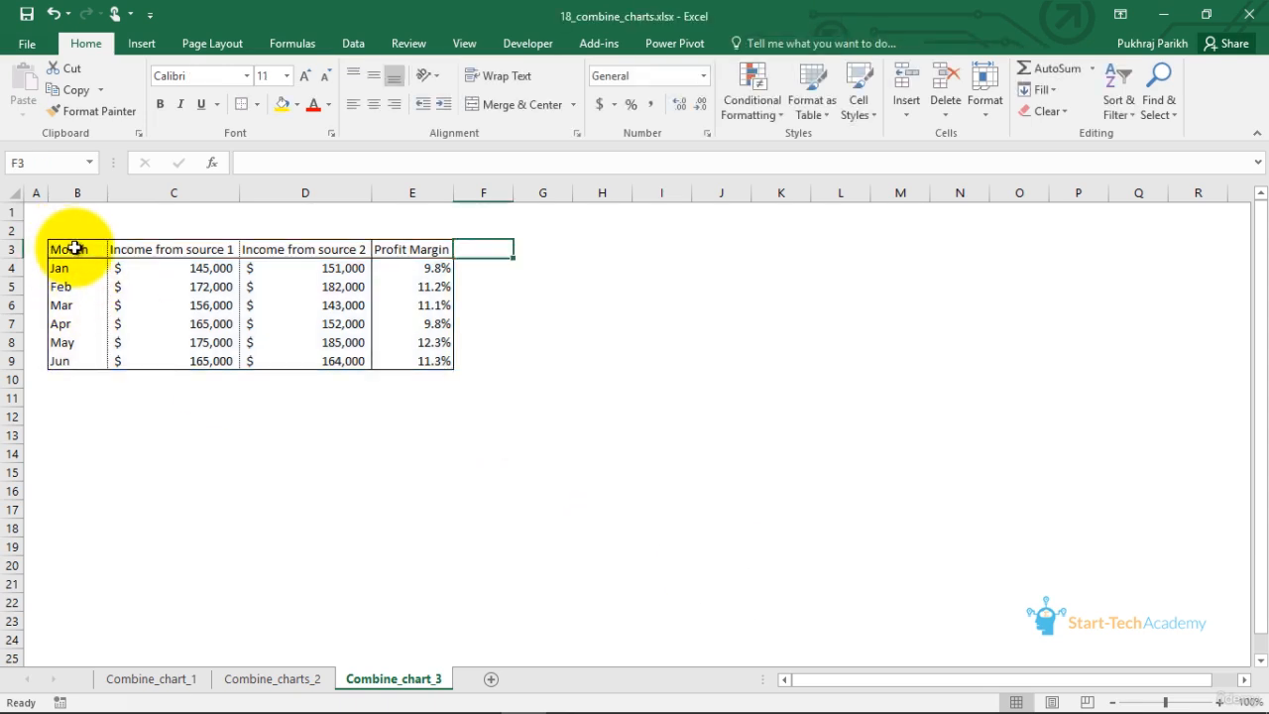
{"action": "left_click_drag", "start_coordinate": [67, 248], "coordinate": [425, 361]}
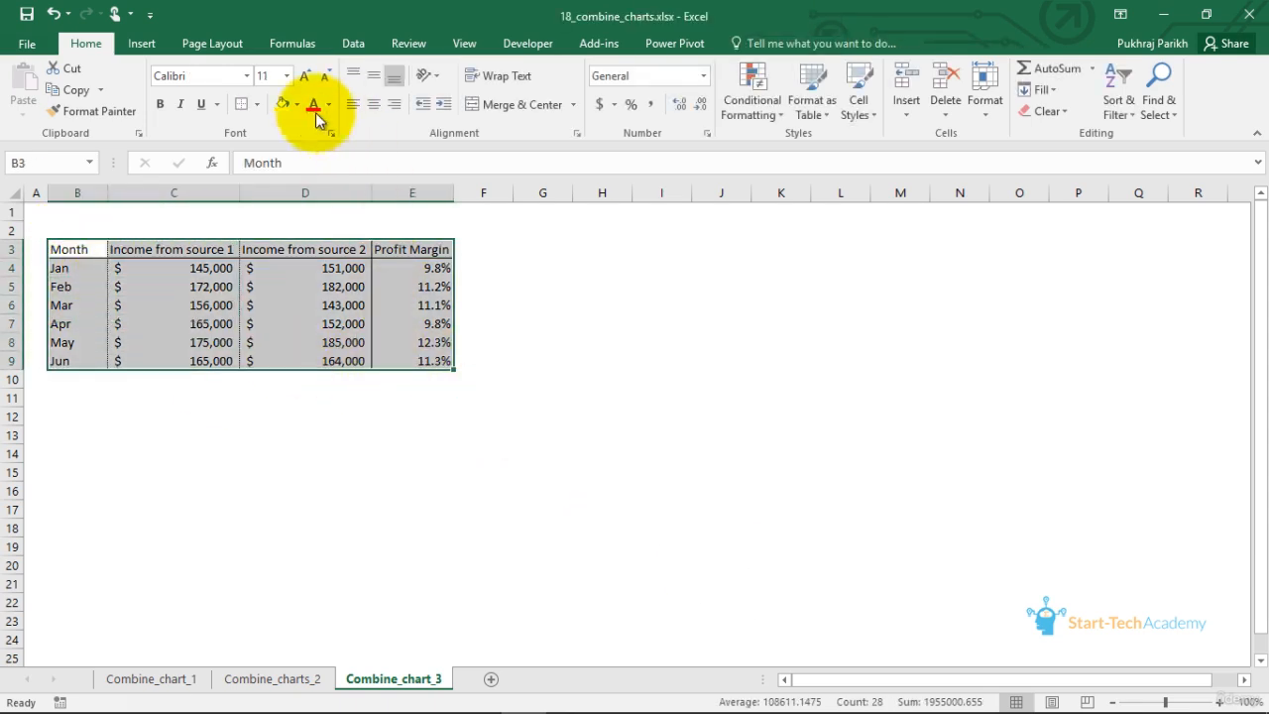
{"action": "left_click", "coordinate": [139, 42]}
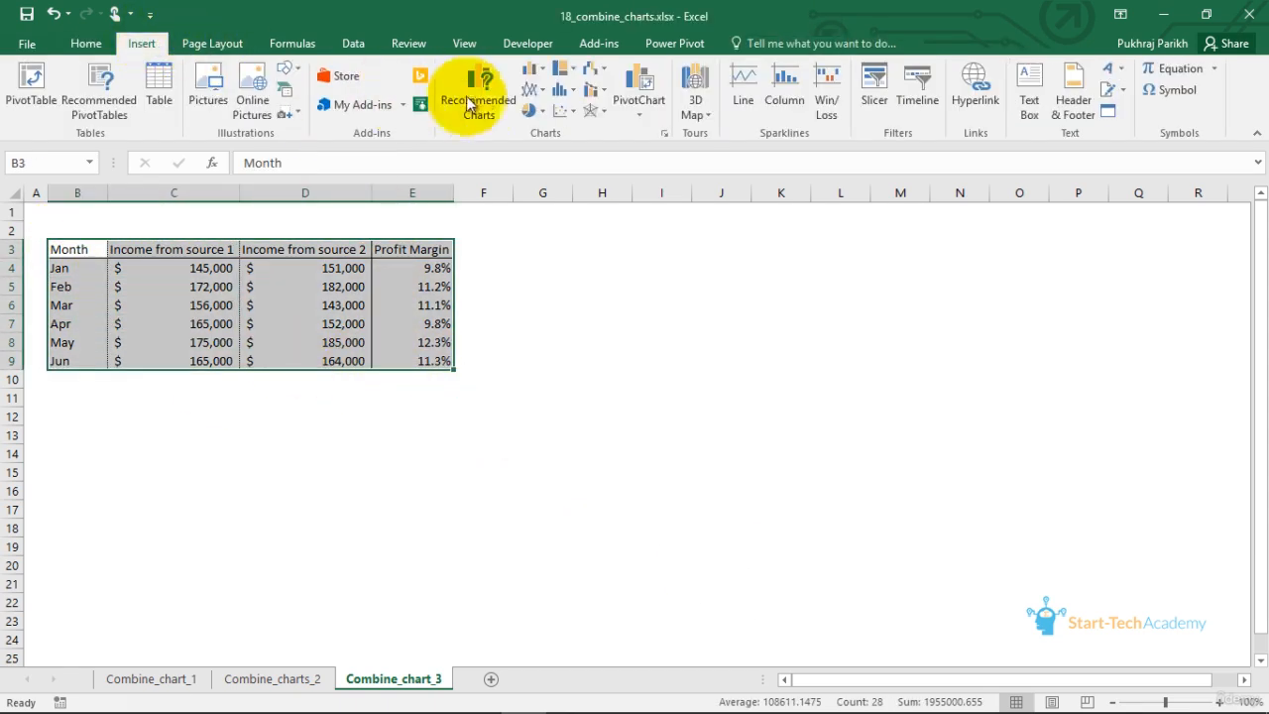
{"action": "left_click", "coordinate": [592, 90]}
{"action": "left_click", "coordinate": [634, 187]}
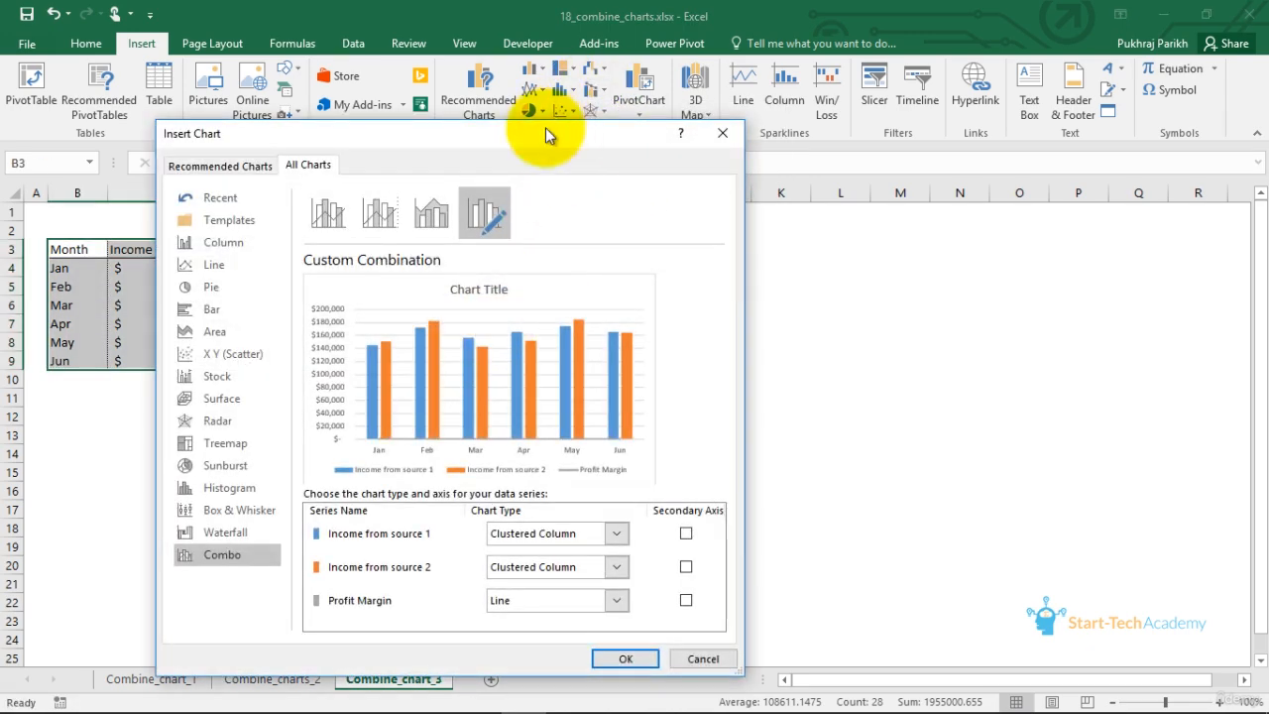
{"action": "left_click_drag", "start_coordinate": [545, 127], "coordinate": [789, 102]}
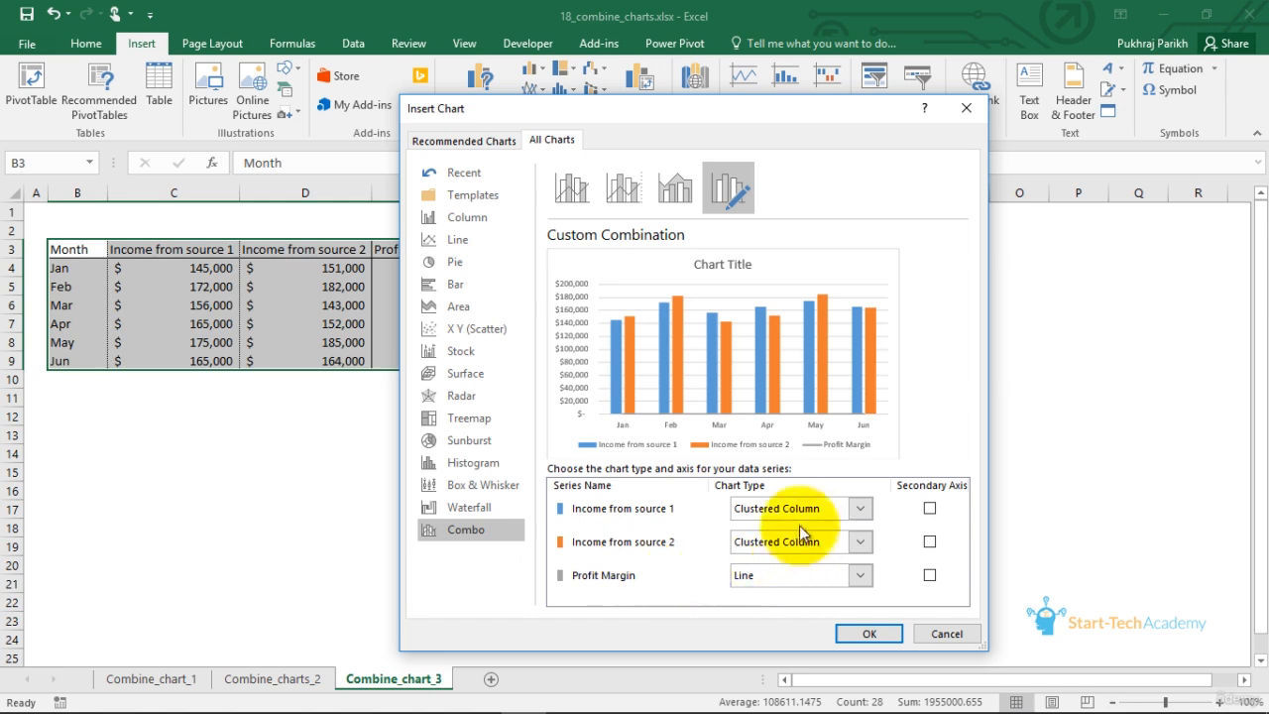
Set Income from source 1 to Clustered Column, Income from source 2 to Area, and Profit Margin to Line on the secondary axis.
{"action": "left_click", "coordinate": [858, 508]}
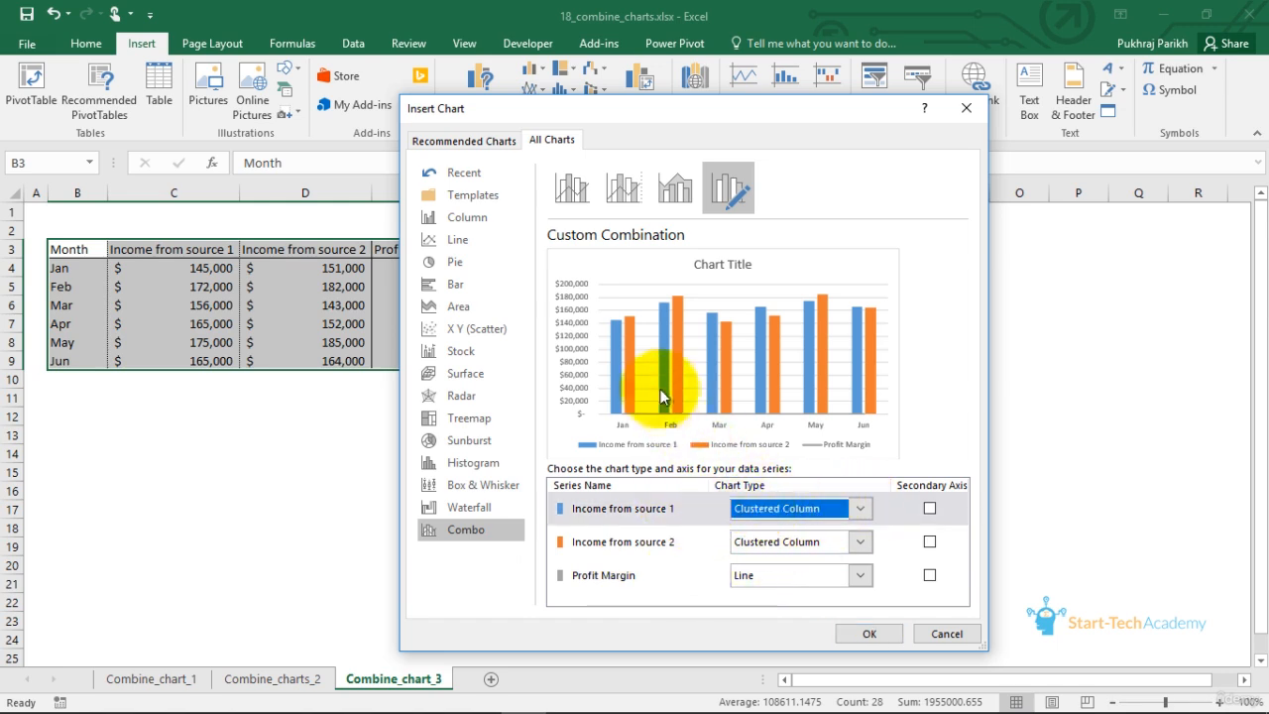
{"action": "left_click", "coordinate": [860, 541]}
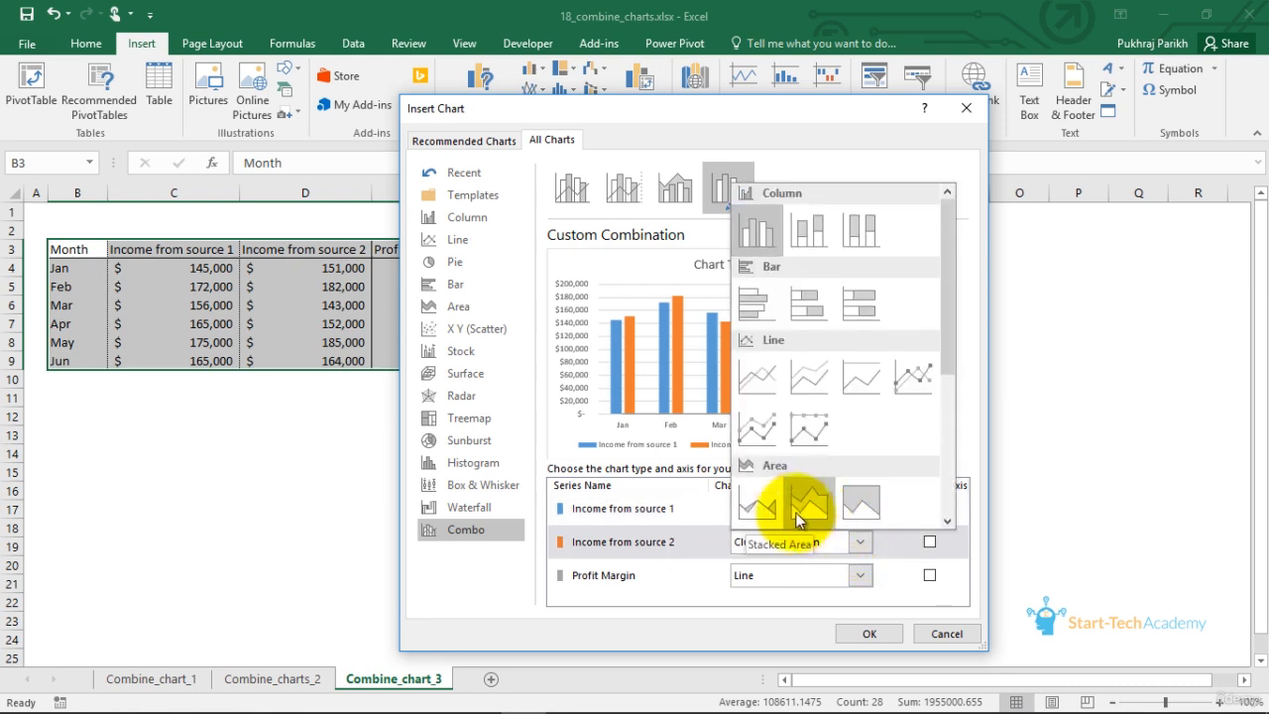
{"action": "left_click", "coordinate": [758, 506]}
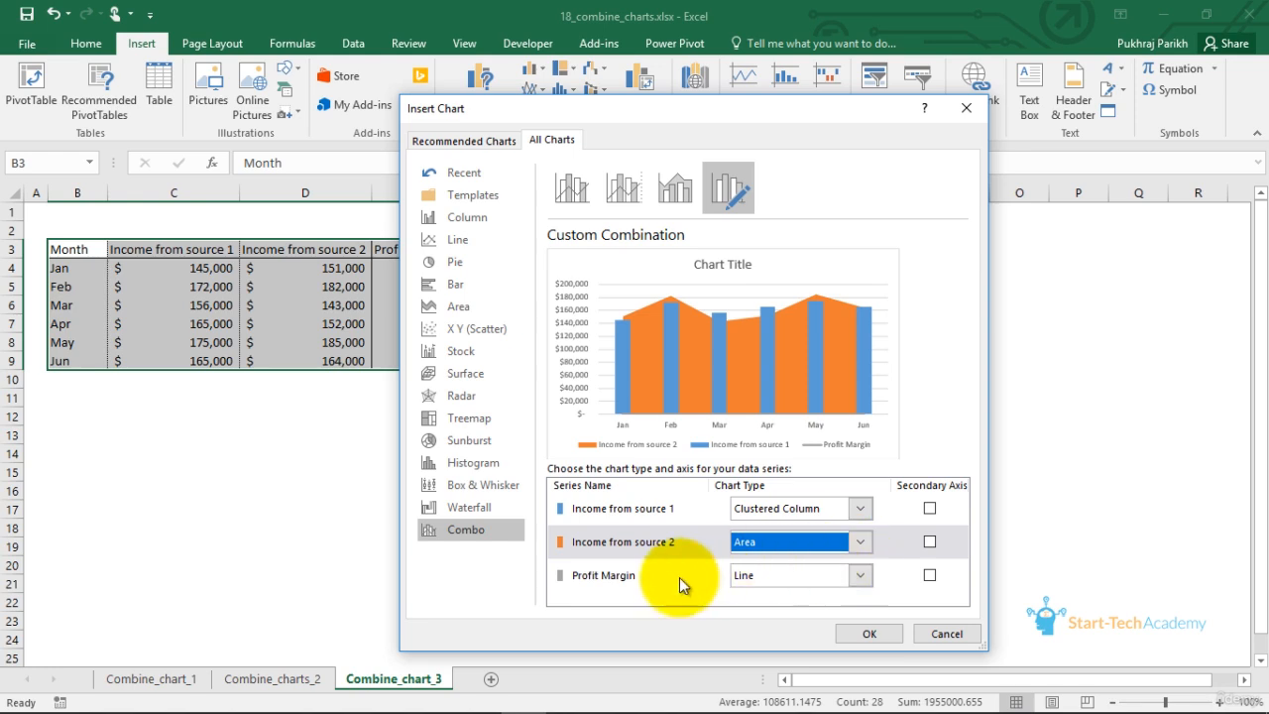
{"action": "left_click", "coordinate": [867, 580]}
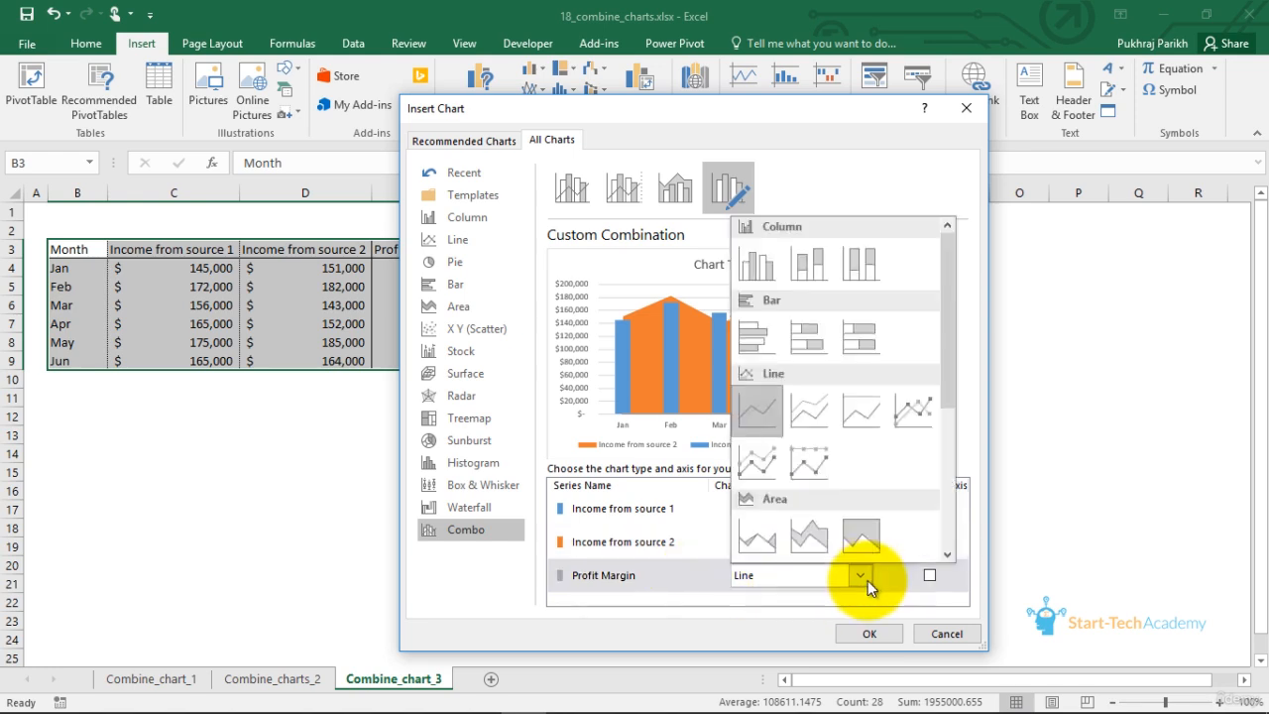
{"action": "left_click", "coordinate": [872, 576]}
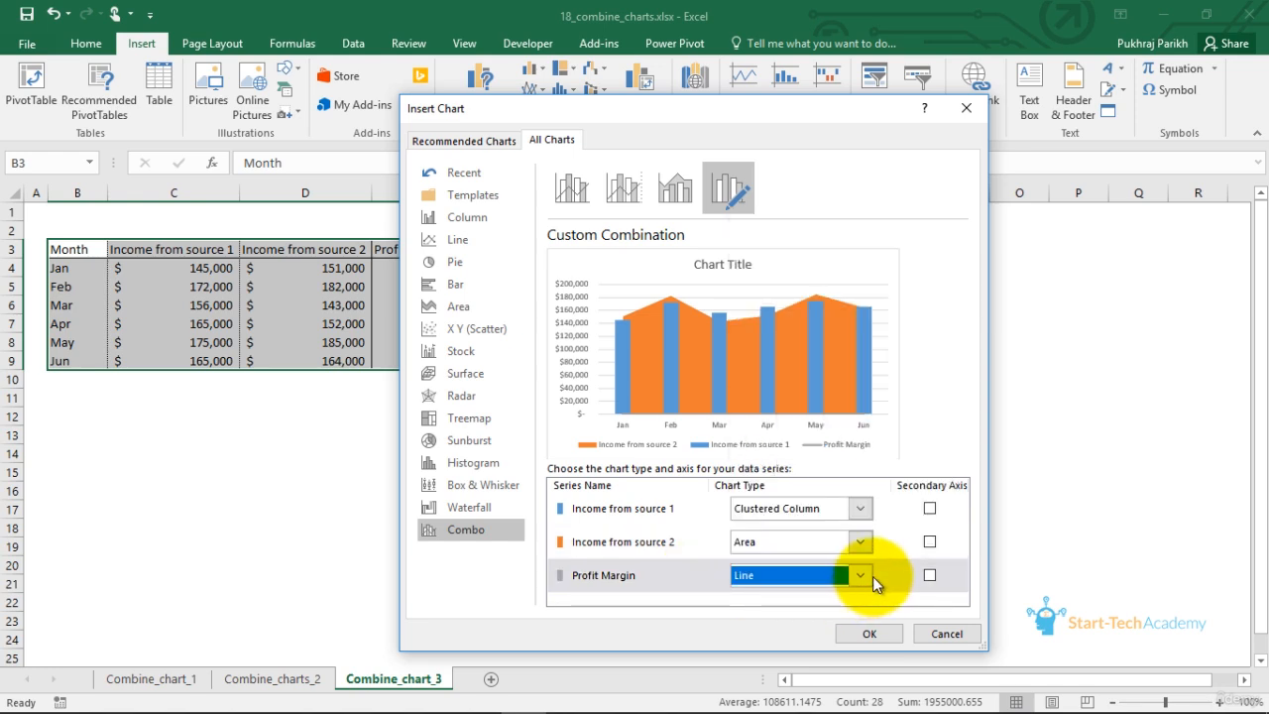
{"action": "left_click", "coordinate": [929, 576]}
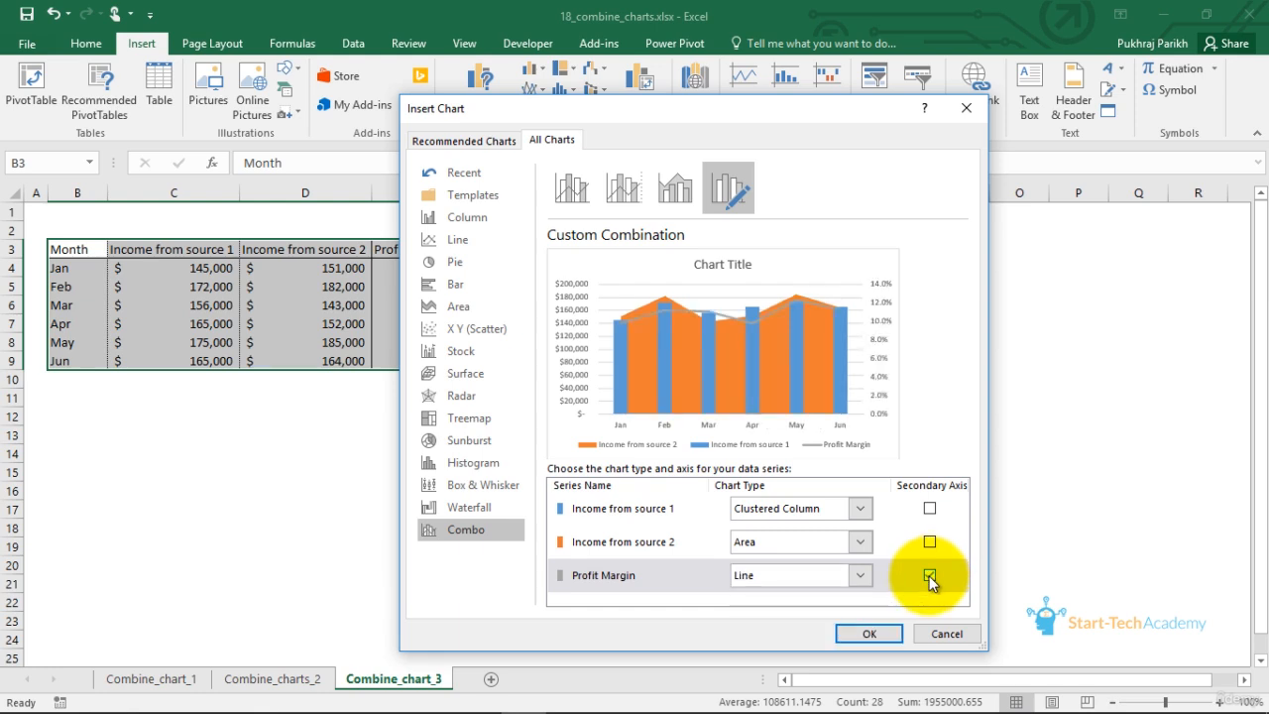
Insert the custom combo chart, enlarge it and place it clear of the data table.
{"action": "left_click", "coordinate": [869, 633]}
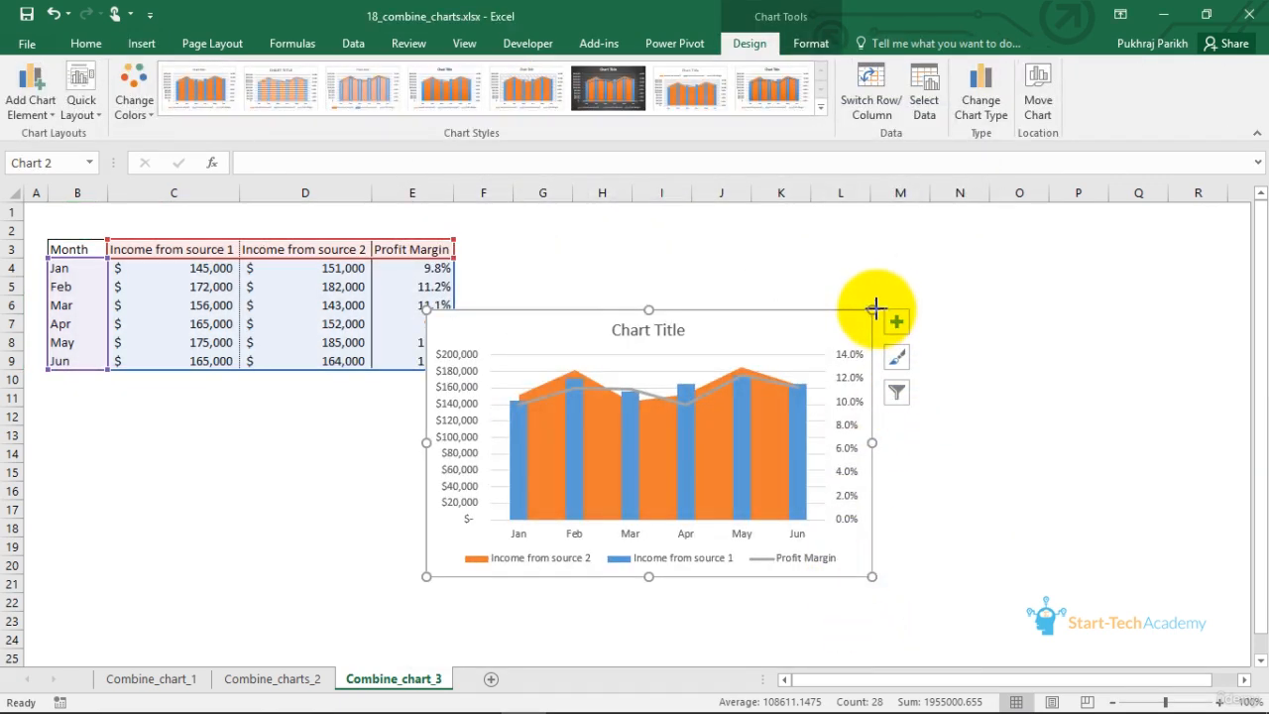
{"action": "left_click_drag", "start_coordinate": [871, 310], "coordinate": [985, 247]}
{"action": "left_click_drag", "start_coordinate": [864, 261], "coordinate": [915, 254]}
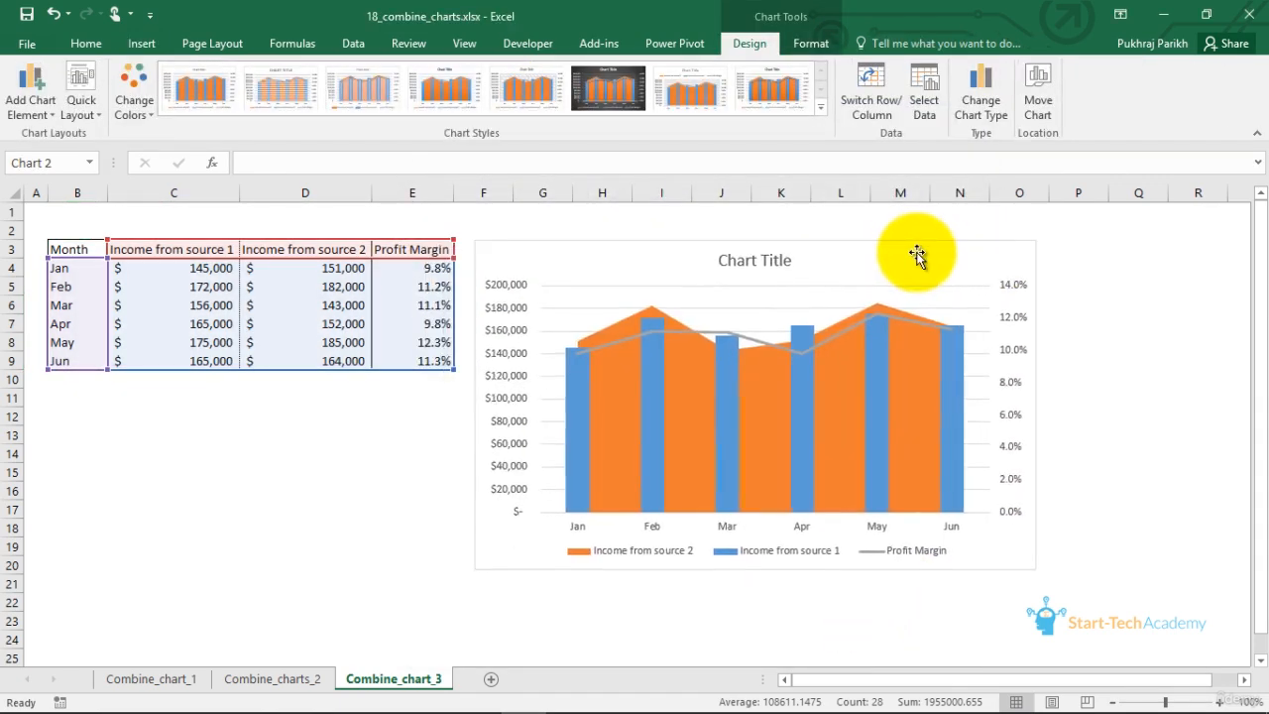
{"action": "left_click", "coordinate": [837, 403]}
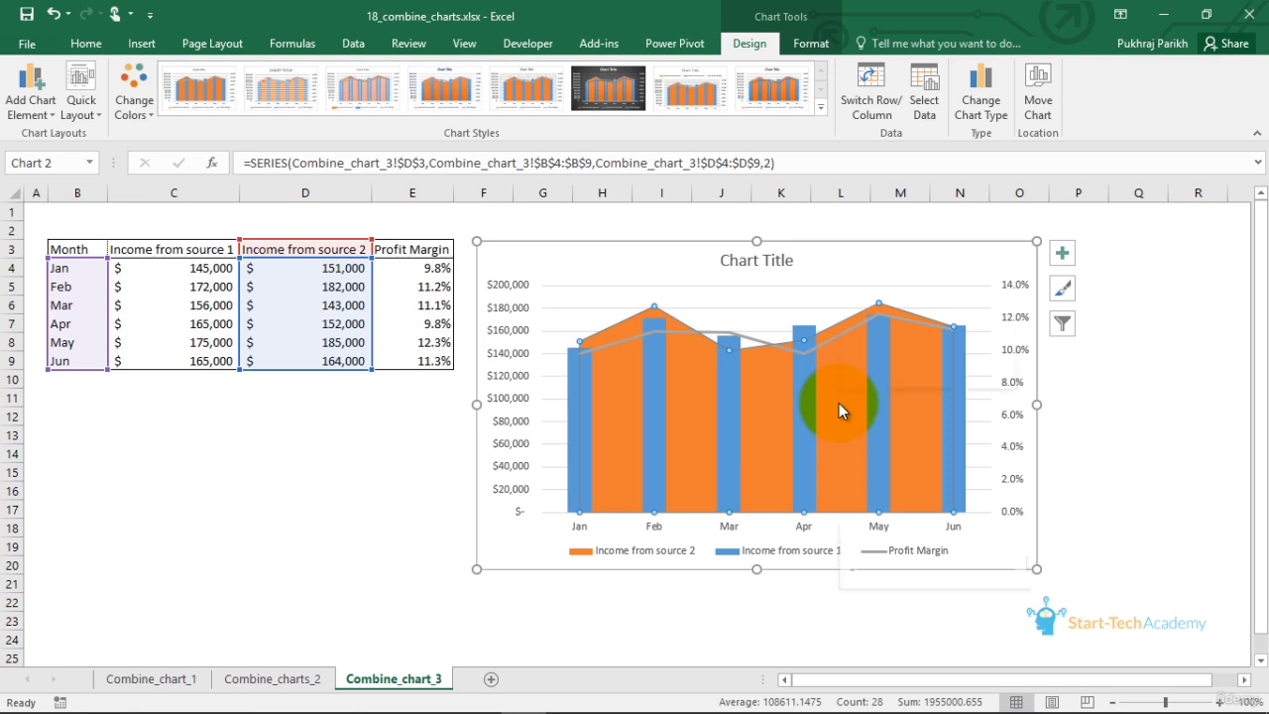
{"action": "right_click", "coordinate": [838, 403]}
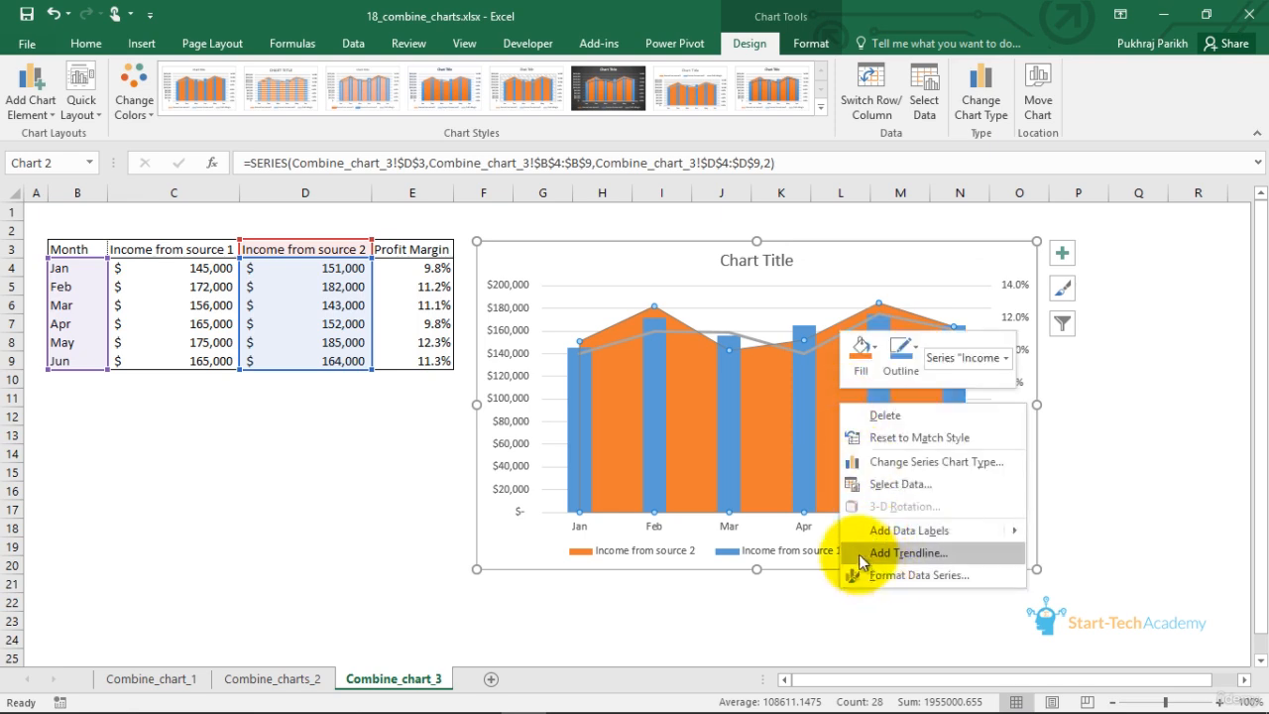
{"action": "left_click", "coordinate": [851, 462]}
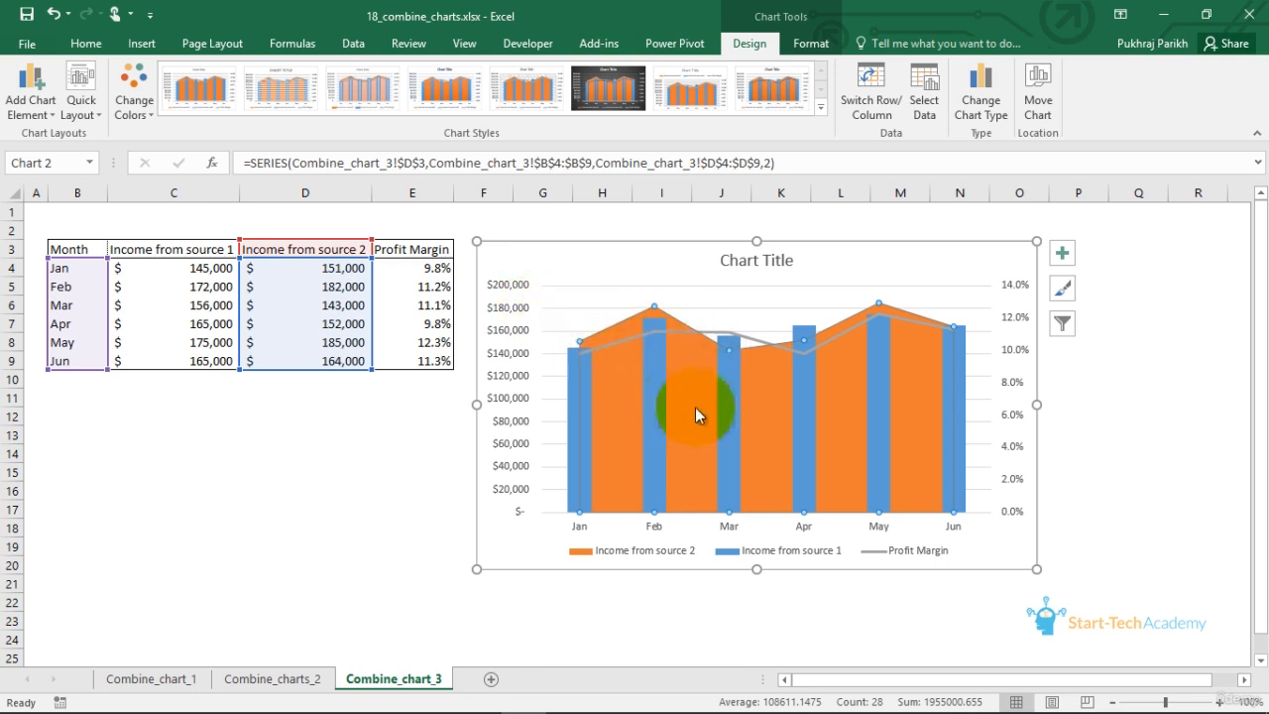
{"action": "mouse_move", "coordinate": [735, 376]}
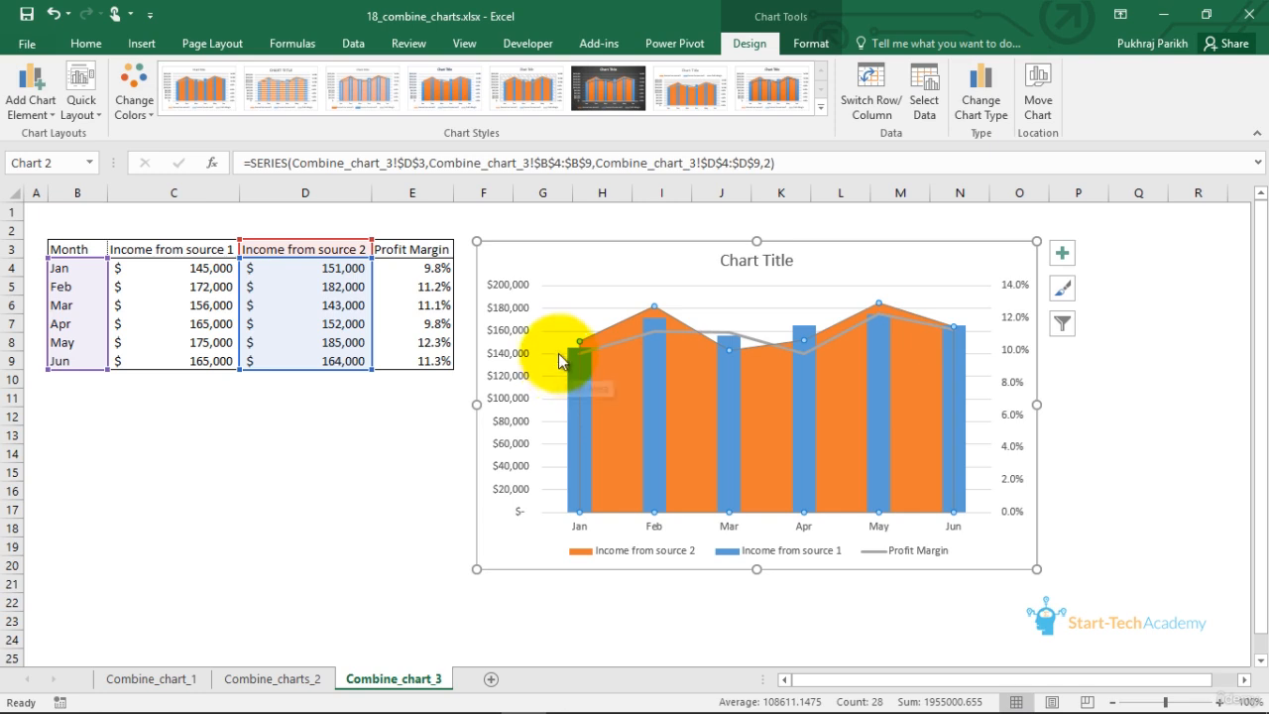
{"action": "mouse_move", "coordinate": [578, 401]}
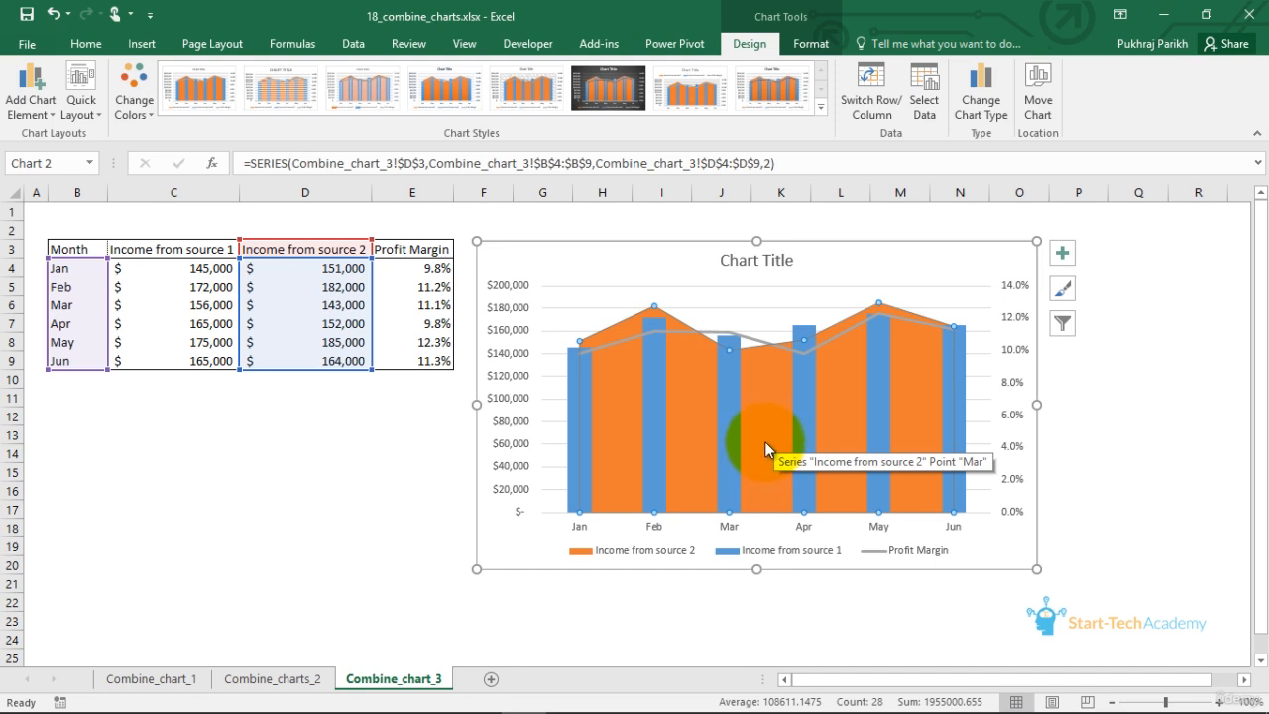
Give the Income from source 2 area series a solid blue fill with 66% transparency.
{"action": "right_click", "coordinate": [764, 405]}
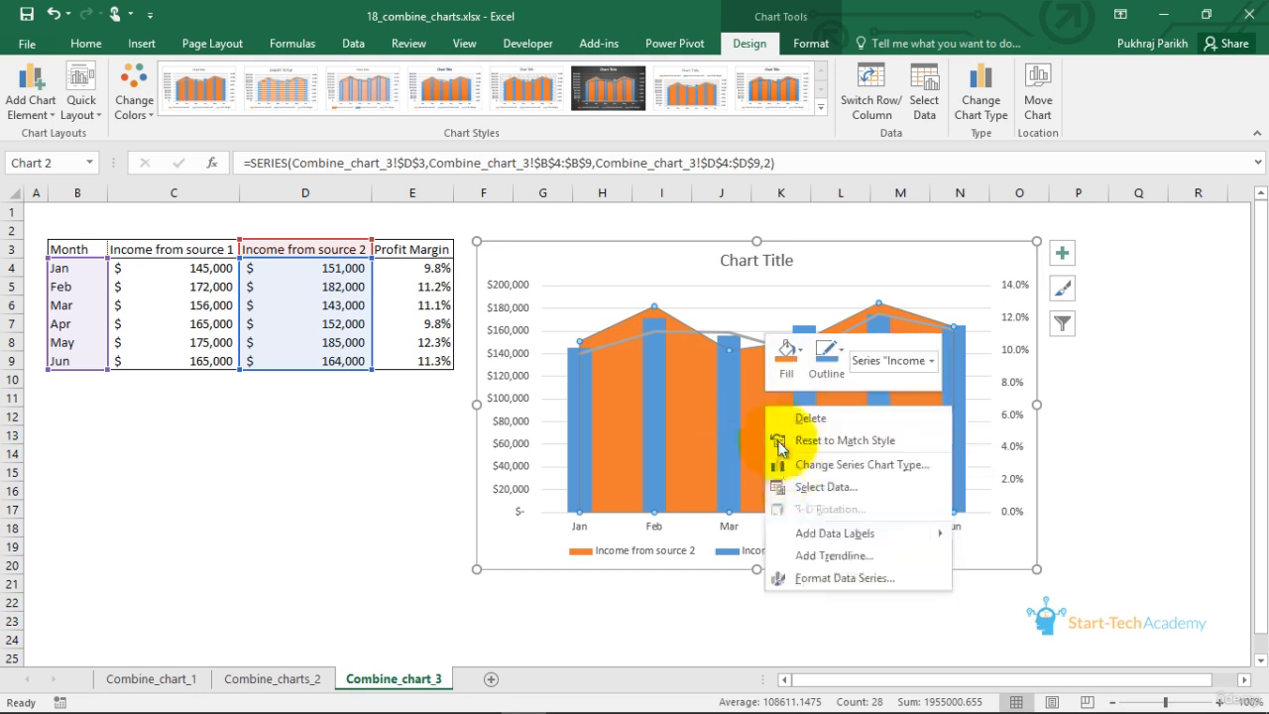
{"action": "left_click", "coordinate": [808, 577]}
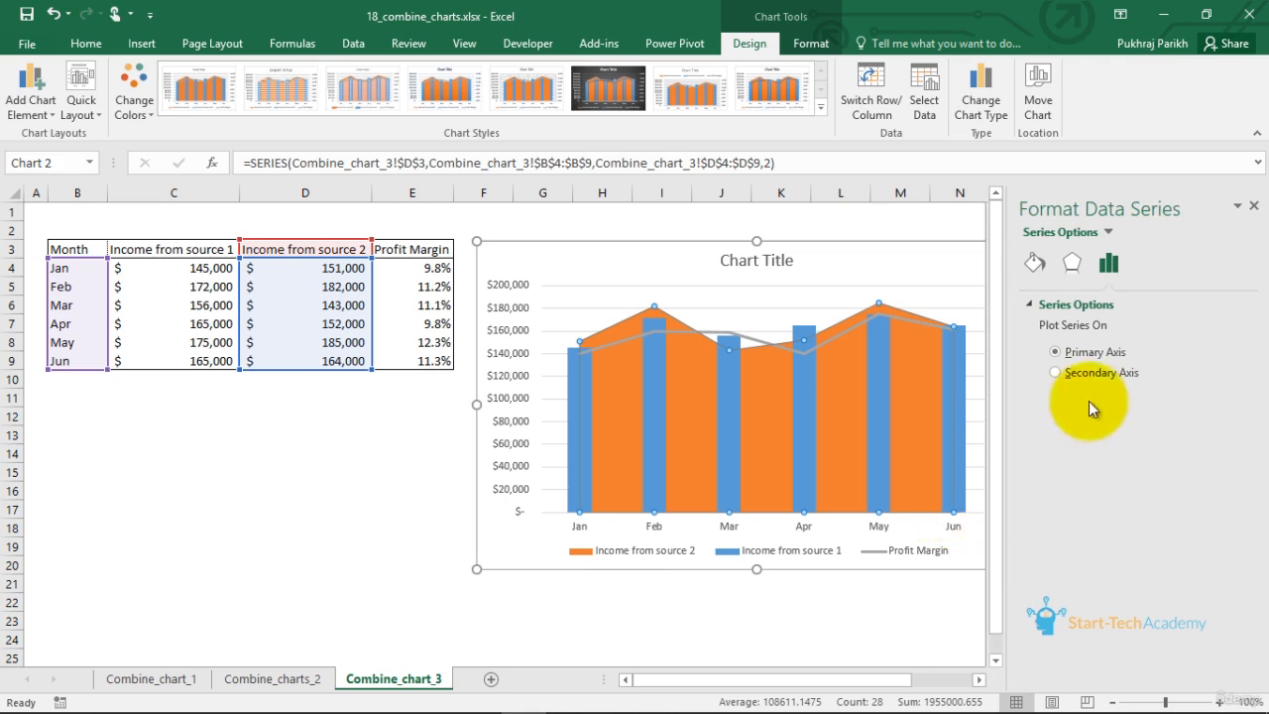
{"action": "left_click", "coordinate": [1036, 262]}
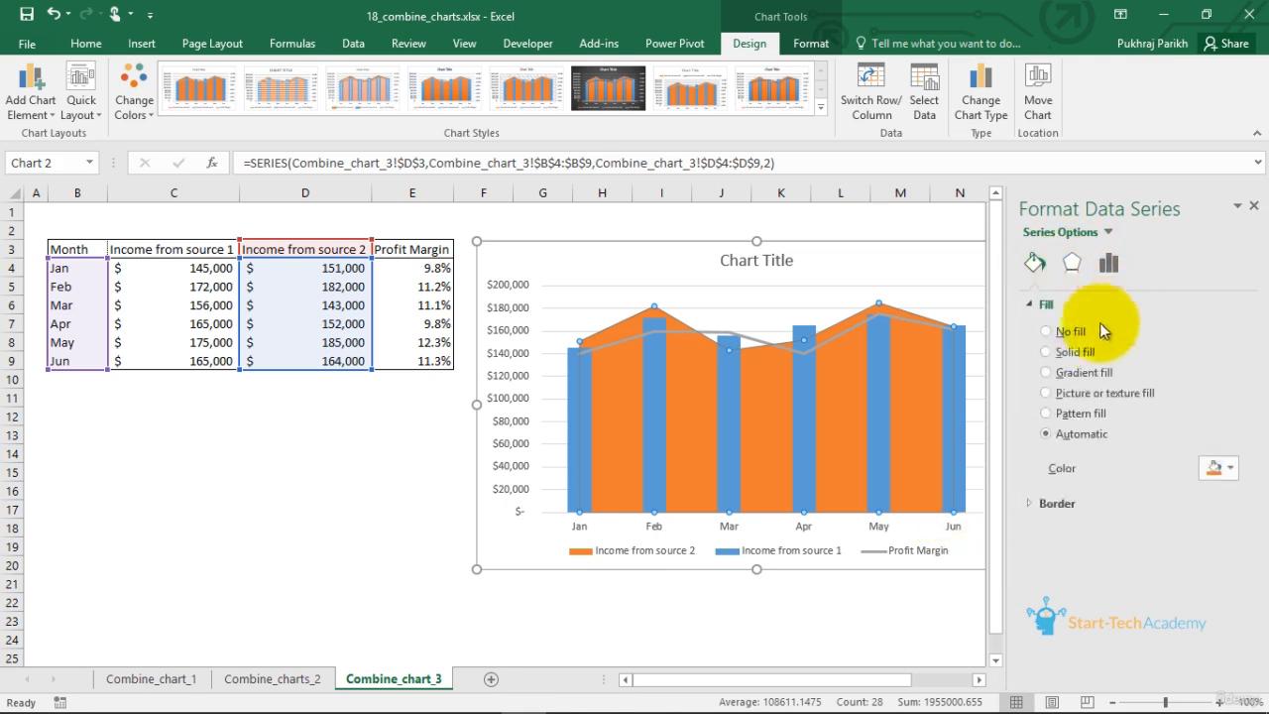
{"action": "left_click", "coordinate": [1047, 352]}
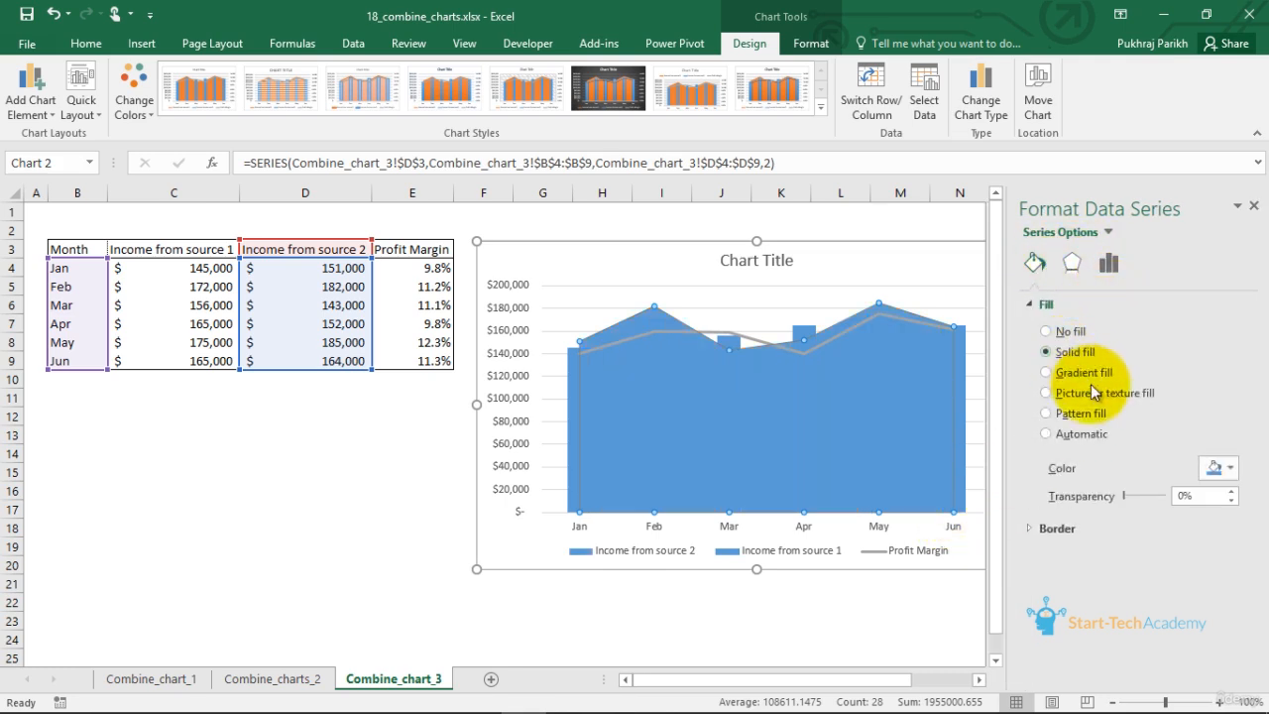
{"action": "left_click", "coordinate": [1222, 468]}
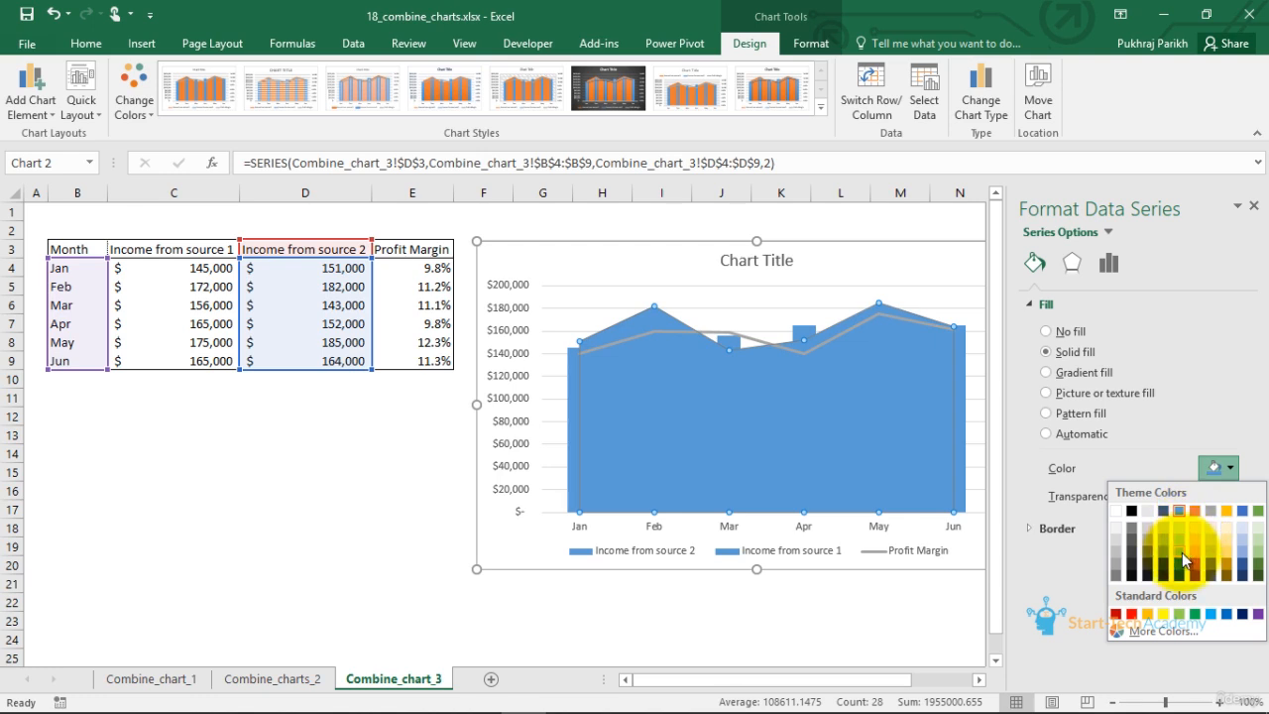
{"action": "left_click", "coordinate": [1165, 451]}
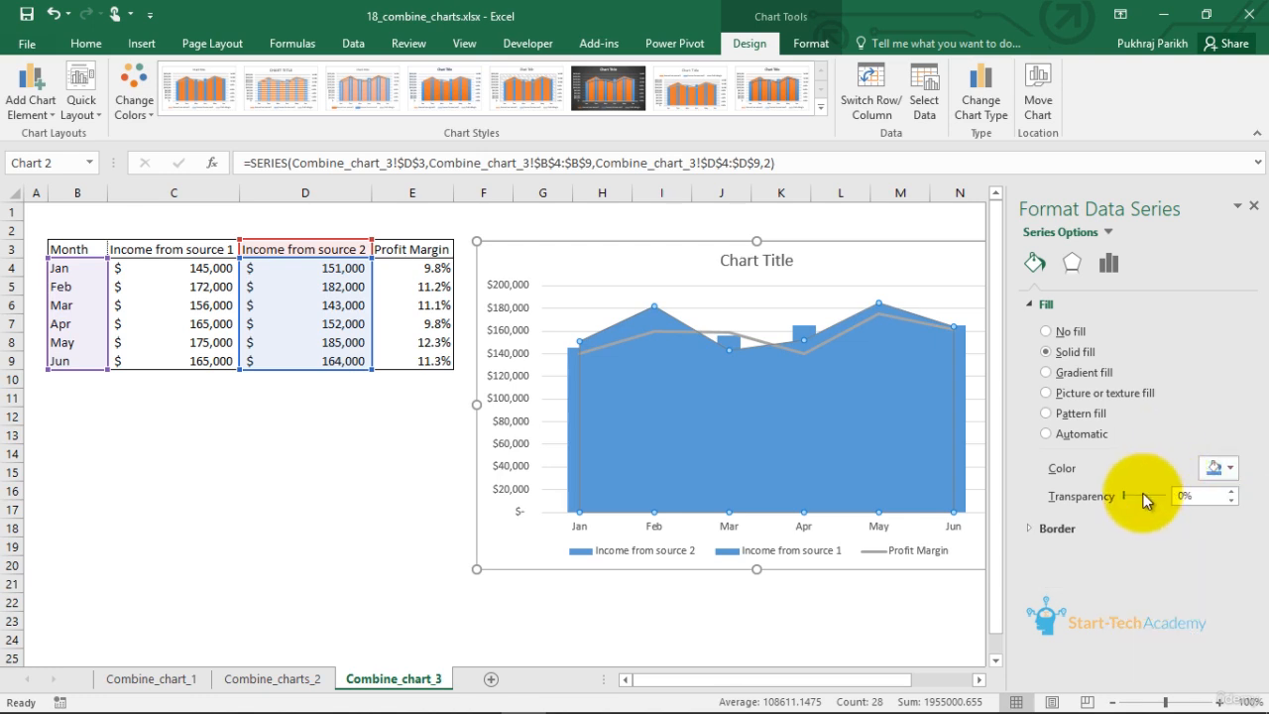
{"action": "left_click_drag", "start_coordinate": [1129, 495], "coordinate": [1153, 493]}
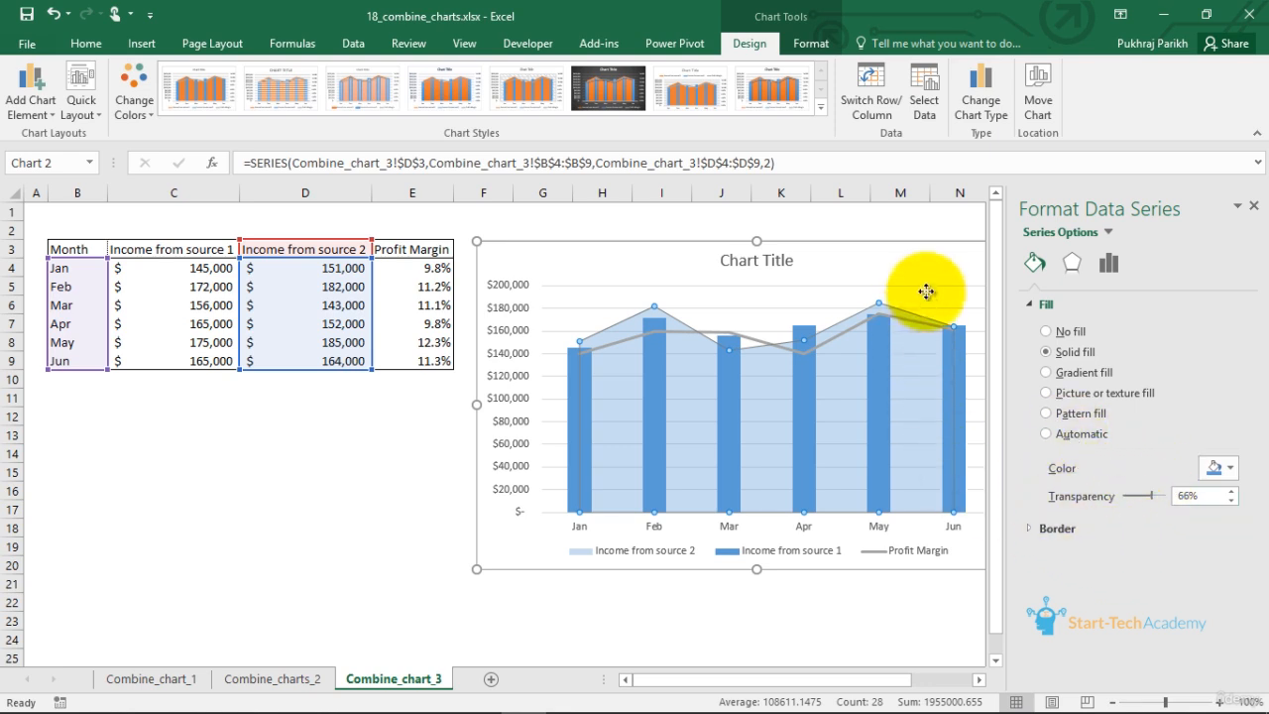
Set the maximum bound of the chart's primary vertical axis to 300000.
{"action": "left_click", "coordinate": [822, 303]}
{"action": "left_click", "coordinate": [522, 335]}
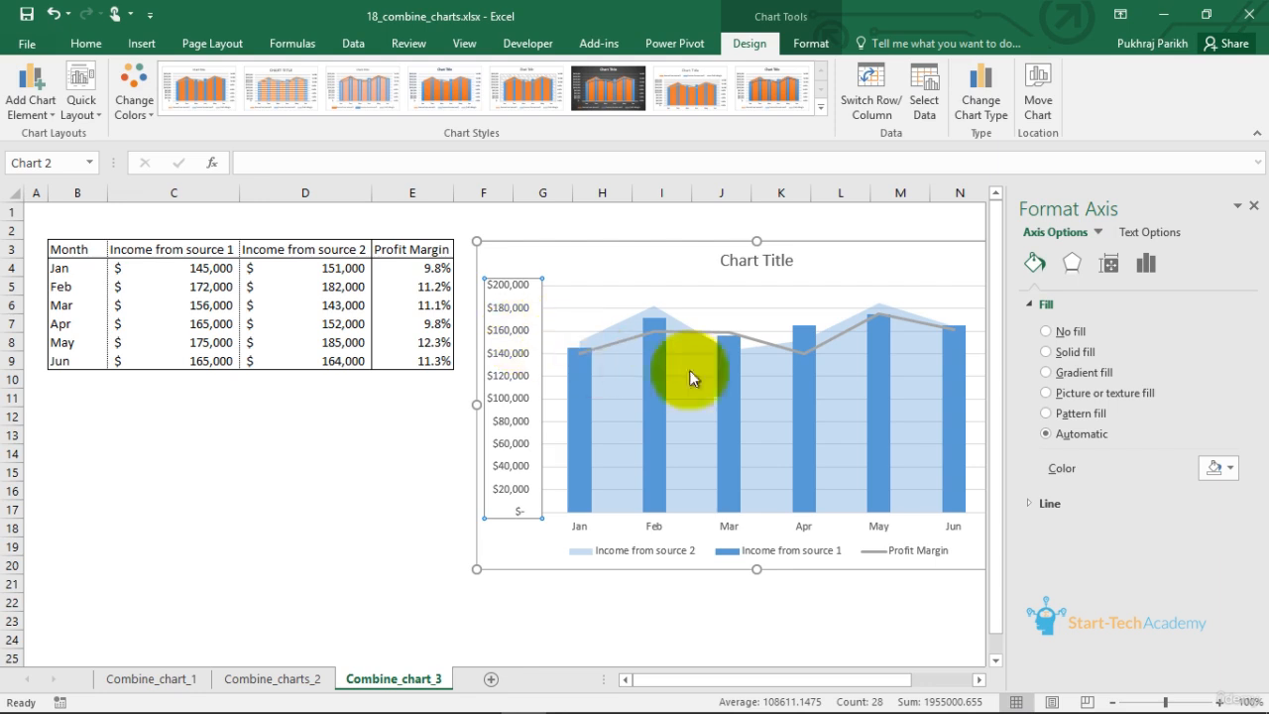
{"action": "left_click", "coordinate": [1149, 262]}
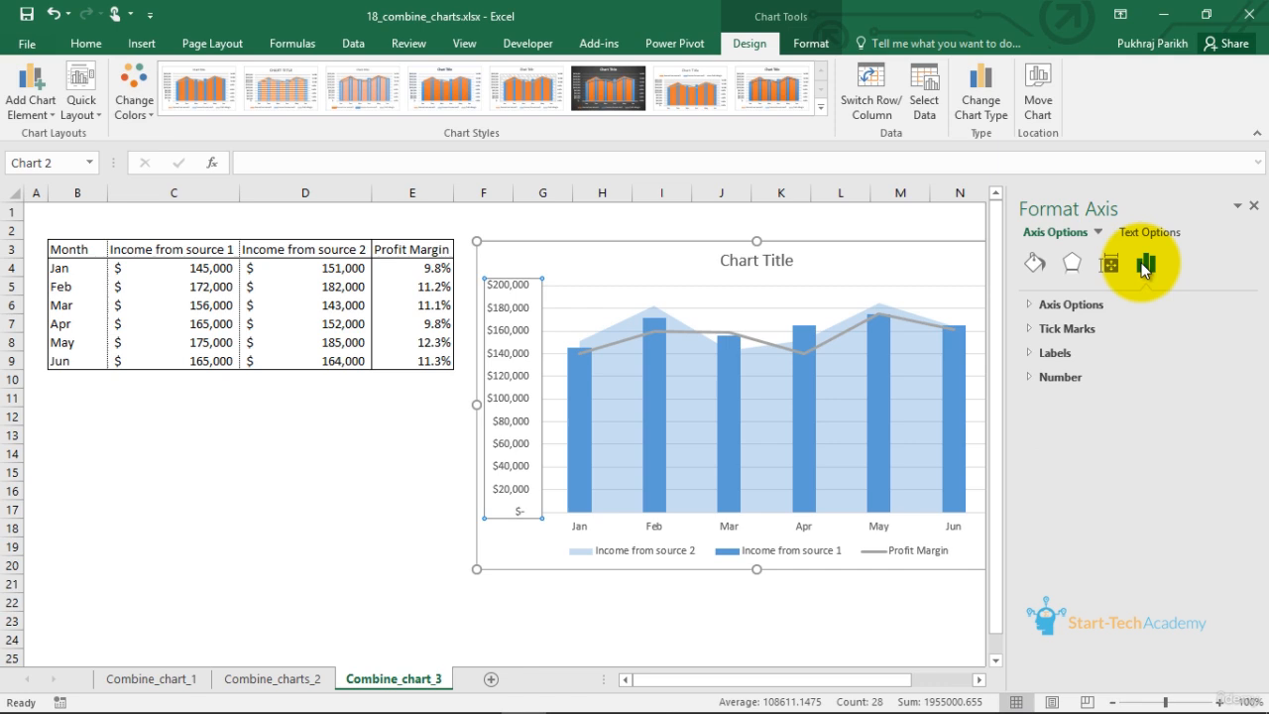
{"action": "left_click", "coordinate": [1029, 306]}
{"action": "left_click", "coordinate": [1132, 375]}
{"action": "key", "text": "BackSpace"}
{"action": "type", "text": "300000.0"}
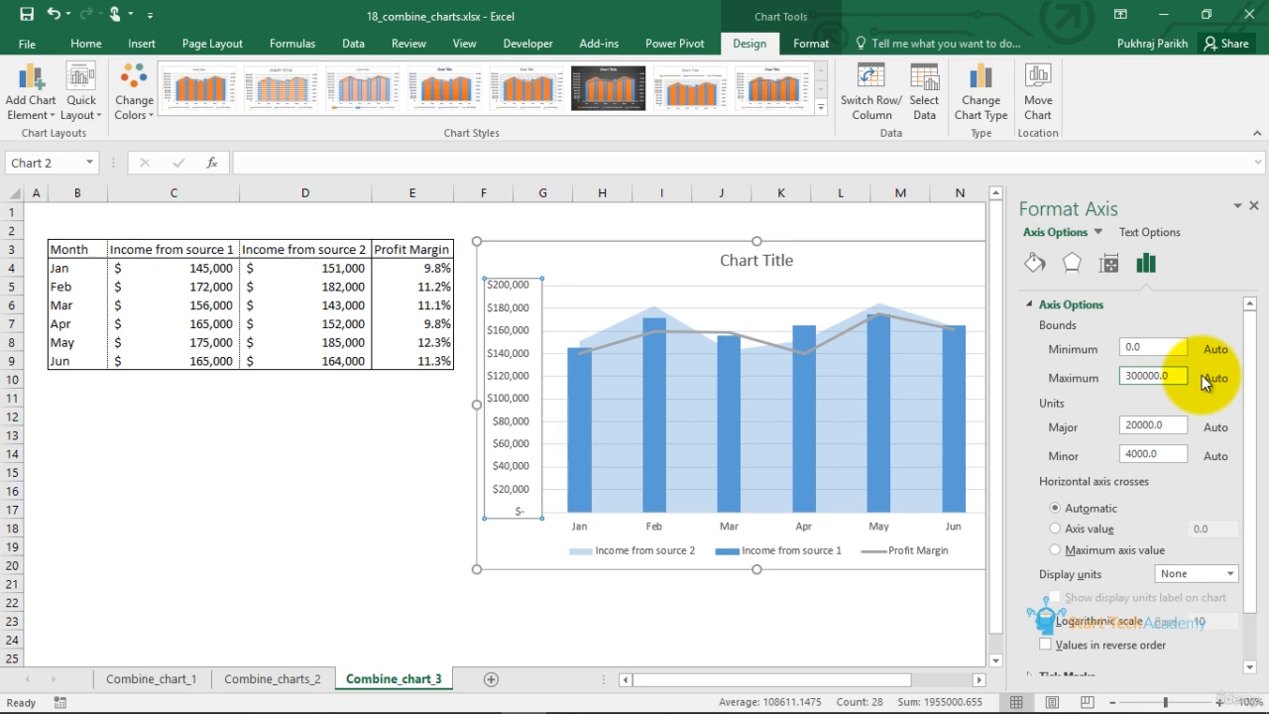
{"action": "key", "text": "Return"}
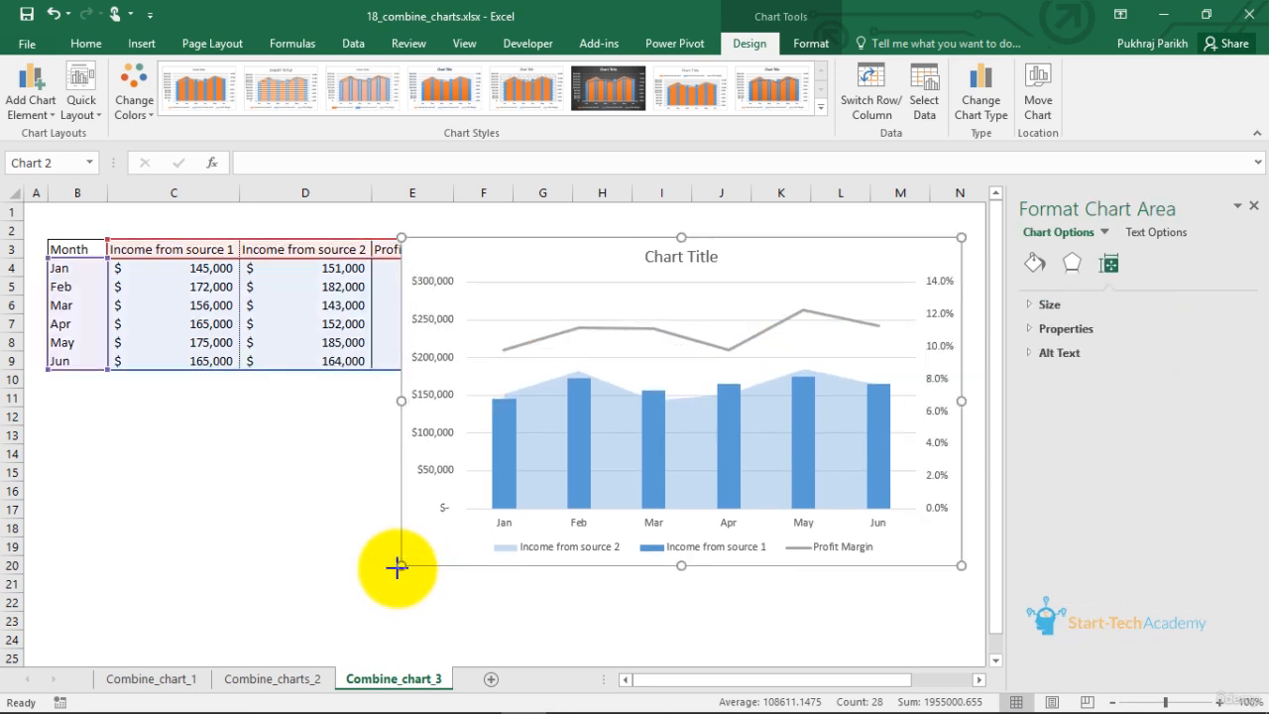
Enlarge the combo chart slightly downward.
{"action": "left_click_drag", "start_coordinate": [398, 568], "coordinate": [396, 581]}
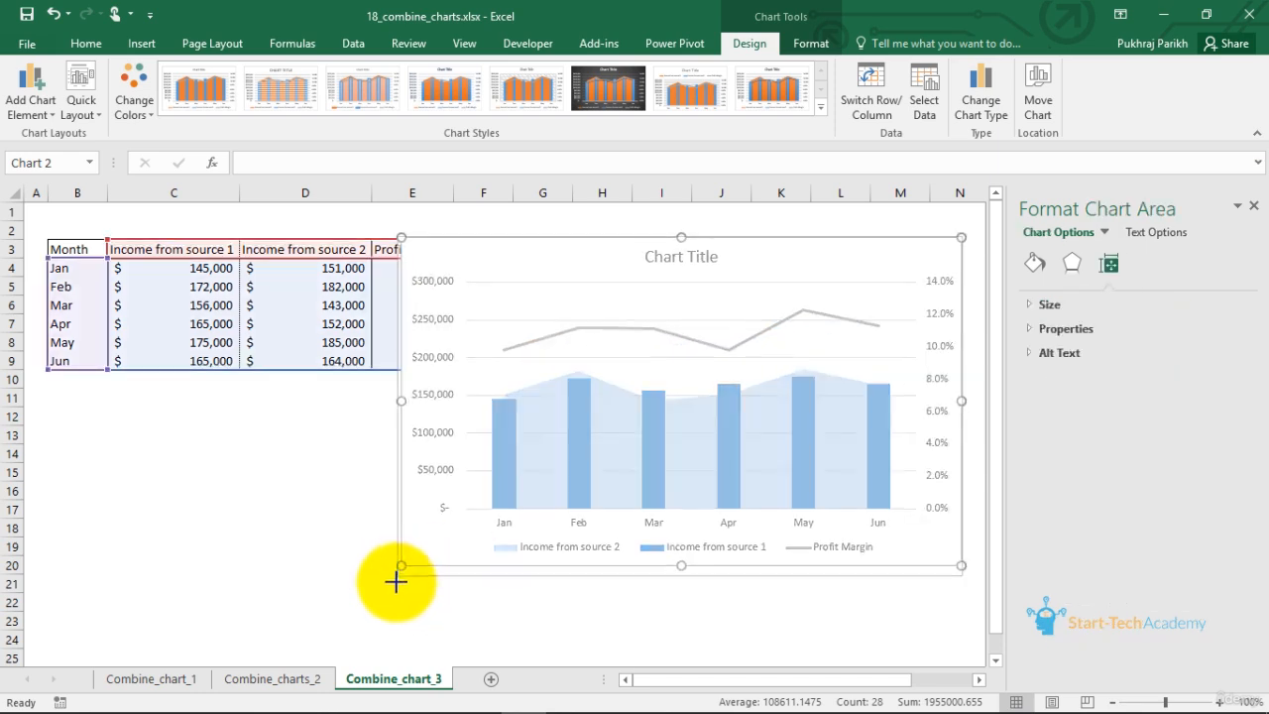